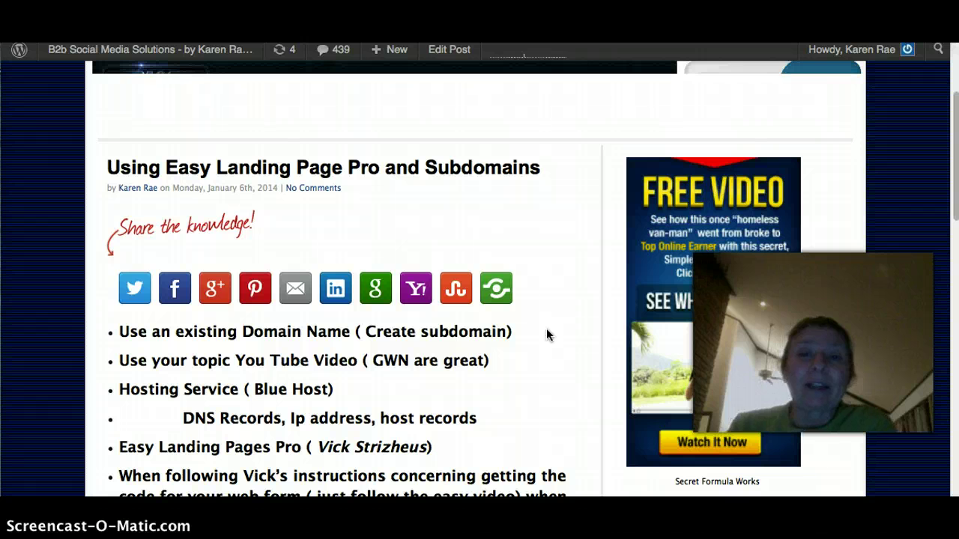
Scroll through the records in Bluehost's DNS Zone Editor
{"action": "left_click", "coordinate": [562, 325]}
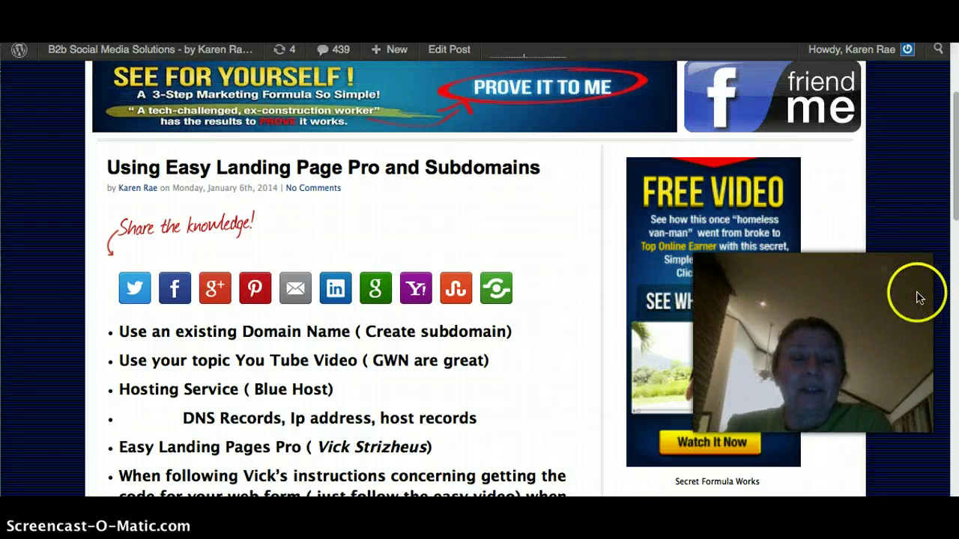
{"action": "scroll", "coordinate": [921, 297], "scroll_direction": "down", "scroll_amount": 1}
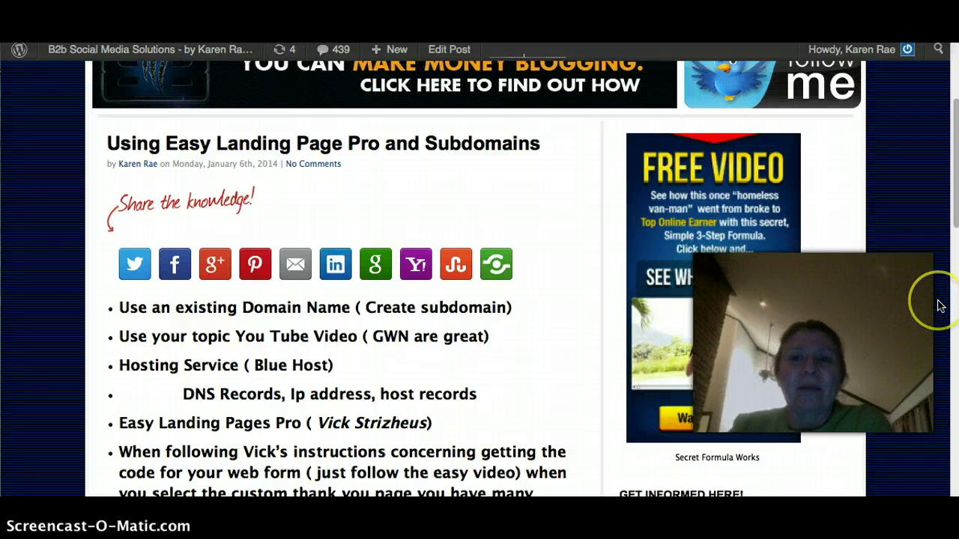
{"action": "scroll", "coordinate": [940, 305], "scroll_direction": "down", "scroll_amount": 1}
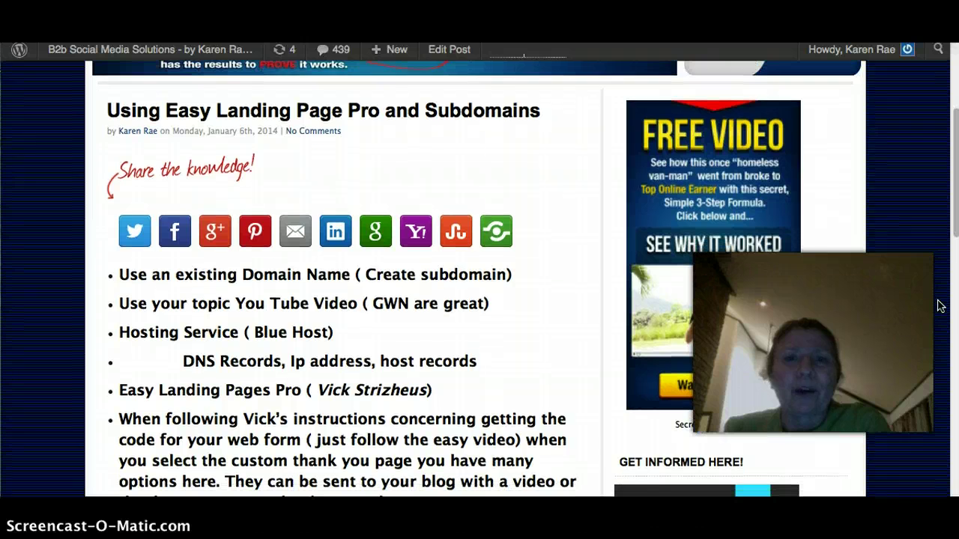
{"action": "scroll", "coordinate": [940, 305], "scroll_direction": "down", "scroll_amount": 1}
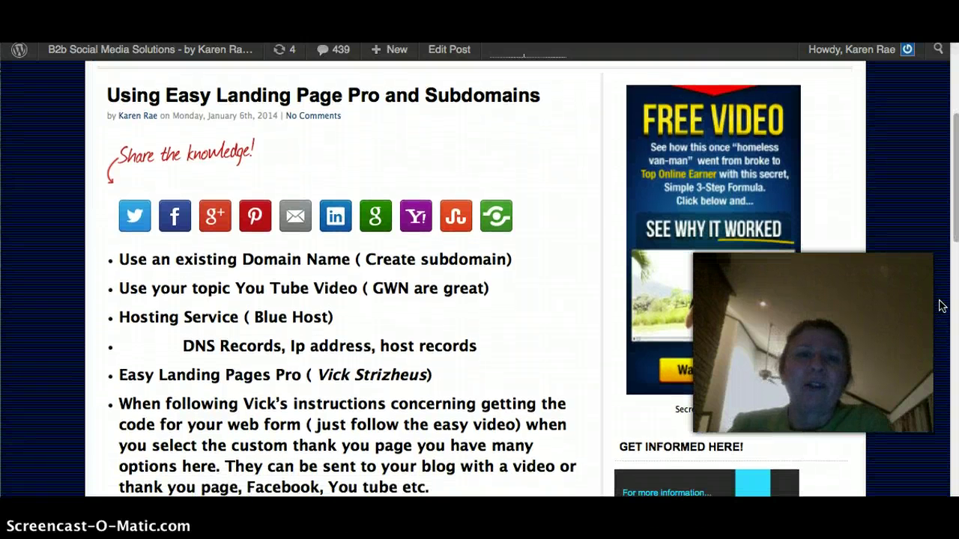
{"action": "left_click", "coordinate": [933, 296]}
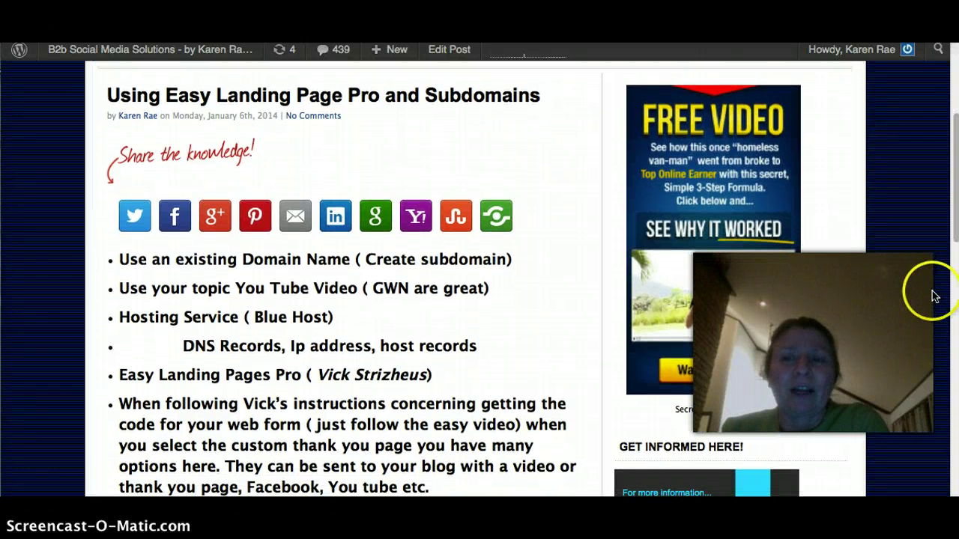
{"action": "scroll", "coordinate": [933, 293], "scroll_direction": "down", "scroll_amount": 1}
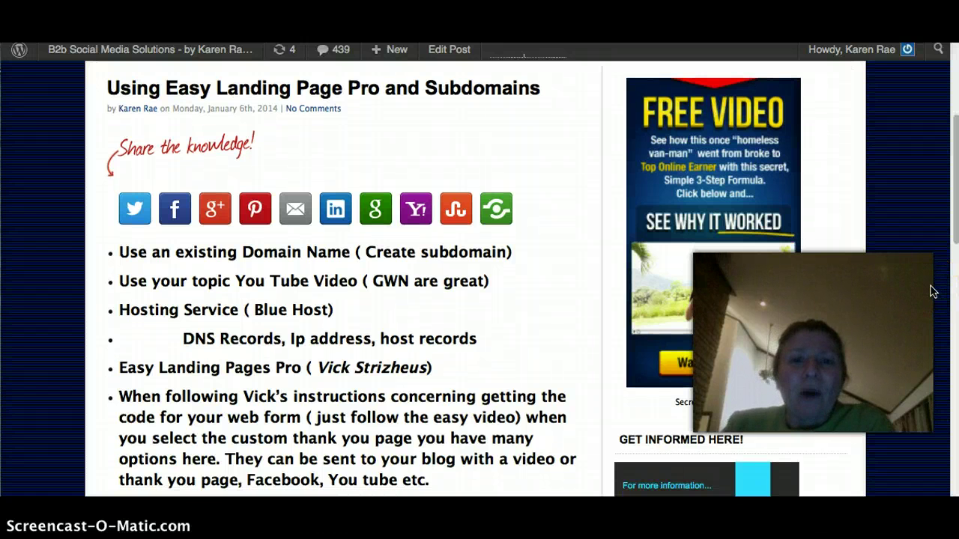
{"action": "left_click_drag", "start_coordinate": [933, 277], "coordinate": [935, 244]}
{"action": "scroll", "coordinate": [937, 247], "scroll_direction": "up", "scroll_amount": 2}
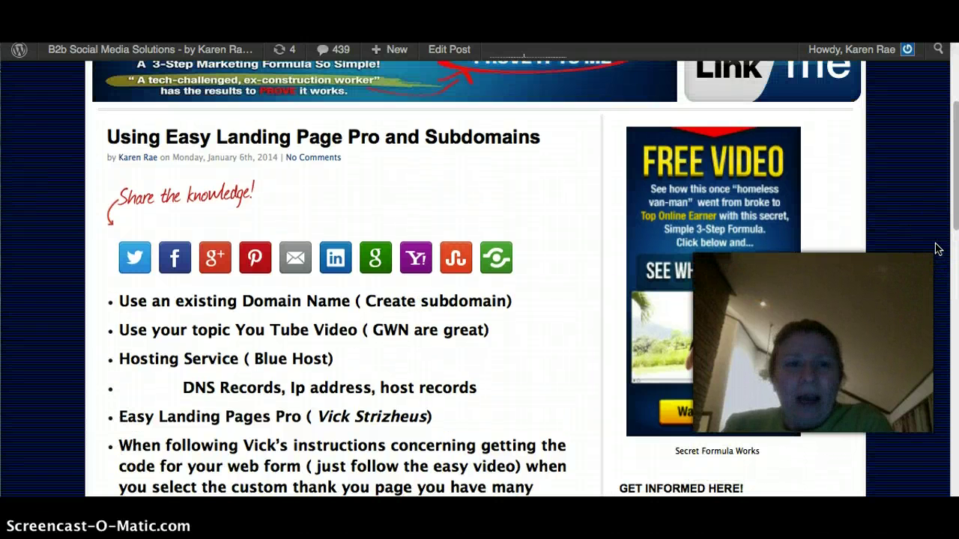
{"action": "scroll", "coordinate": [937, 249], "scroll_direction": "down", "scroll_amount": 1}
{"action": "left_click_drag", "start_coordinate": [541, 256], "coordinate": [555, 285]}
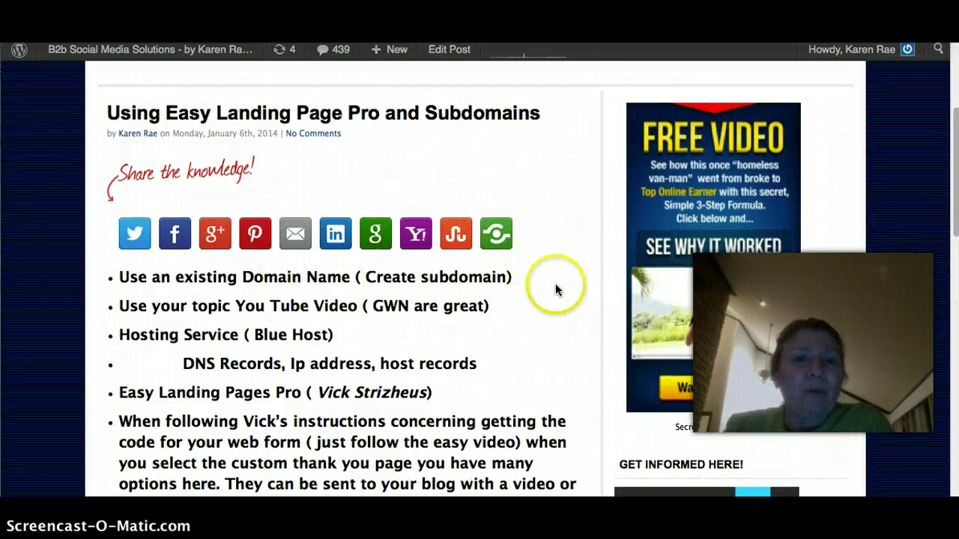
{"action": "scroll", "coordinate": [550, 302], "scroll_direction": "down", "scroll_amount": 1}
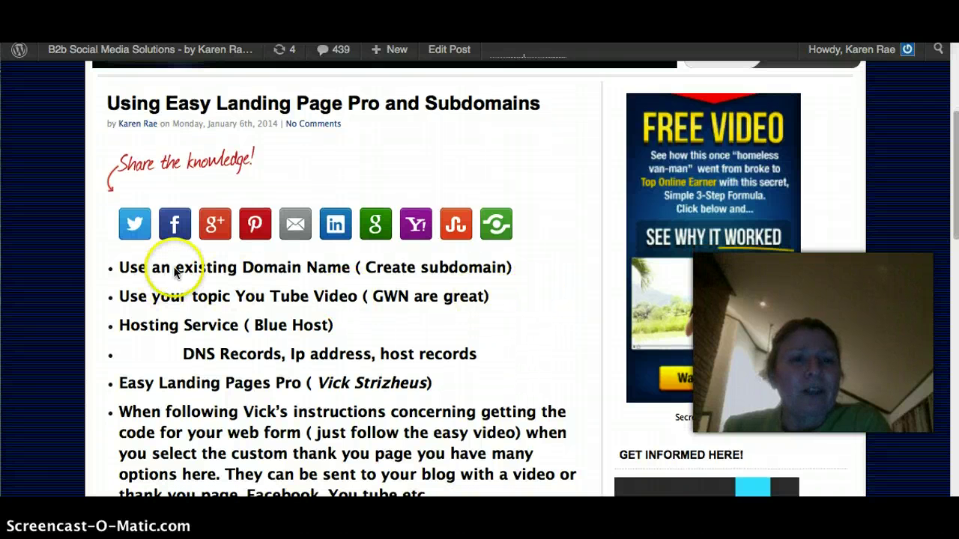
{"action": "scroll", "coordinate": [514, 313], "scroll_direction": "up", "scroll_amount": 2}
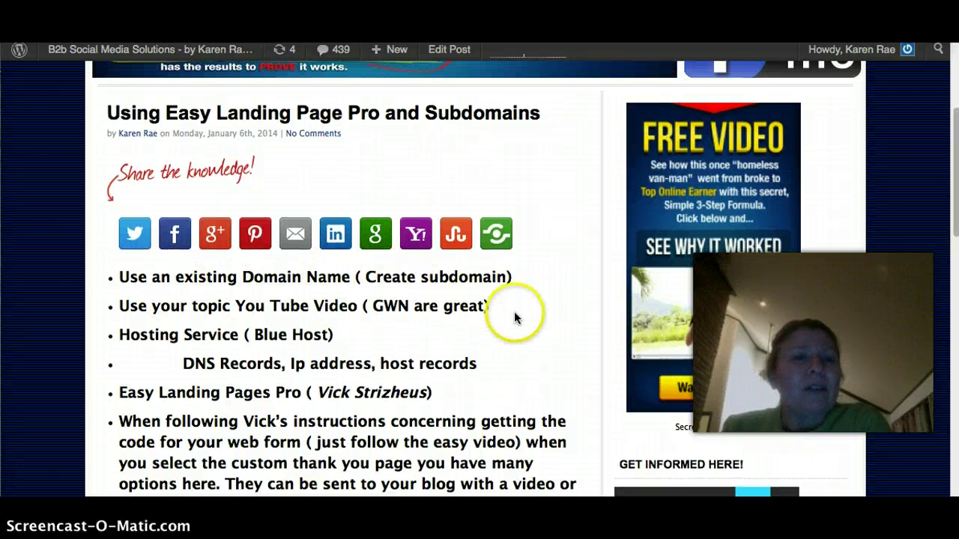
{"action": "scroll", "coordinate": [491, 319], "scroll_direction": "up", "scroll_amount": 2}
{"action": "scroll", "coordinate": [884, 330], "scroll_direction": "up", "scroll_amount": 2}
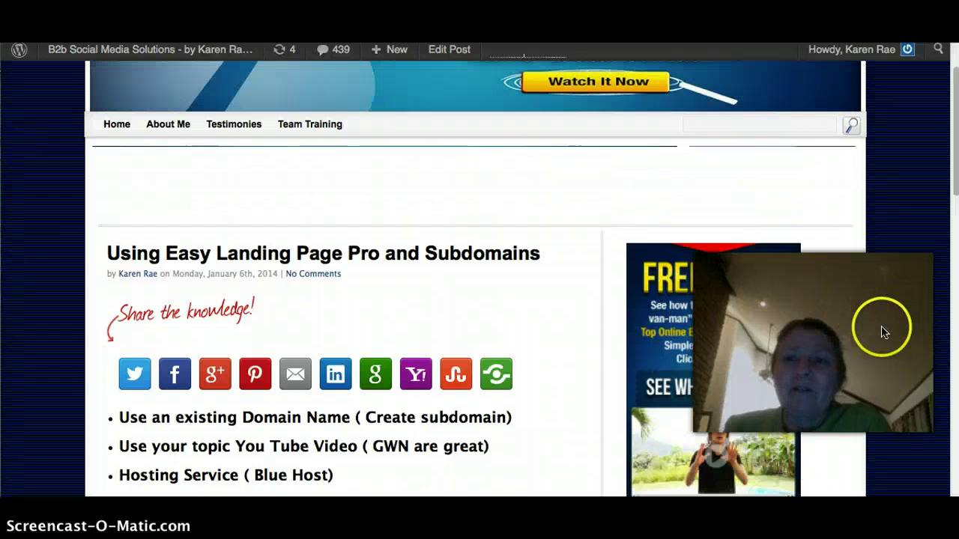
{"action": "scroll", "coordinate": [890, 329], "scroll_direction": "up", "scroll_amount": 1}
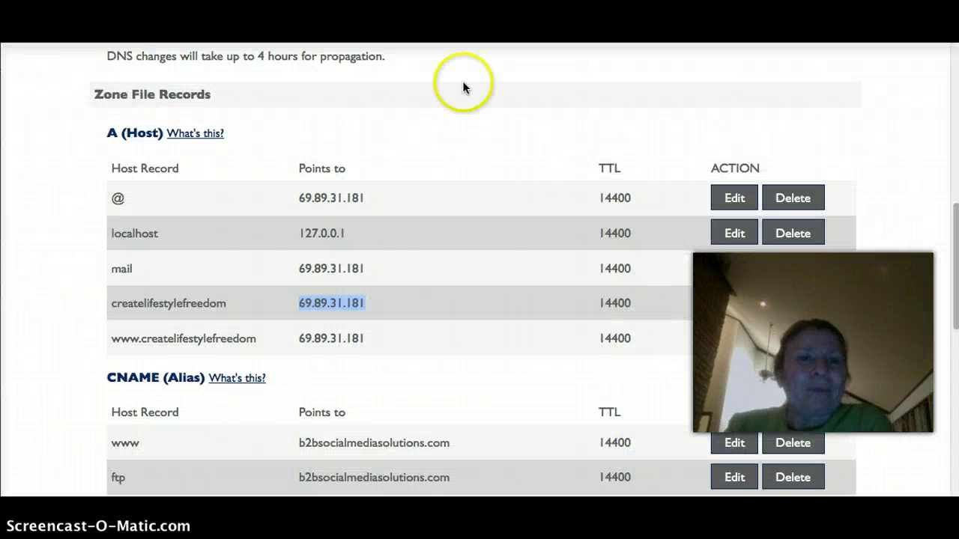
Return to the top of the zone editor and open the Domain List tab
{"action": "scroll", "coordinate": [83, 152], "scroll_direction": "up", "scroll_amount": 5}
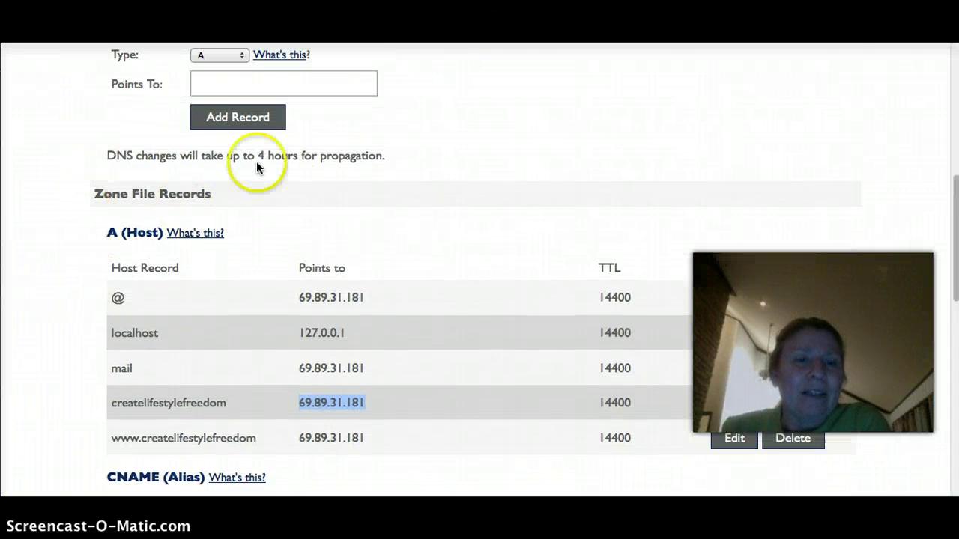
{"action": "scroll", "coordinate": [558, 193], "scroll_direction": "up", "scroll_amount": 6}
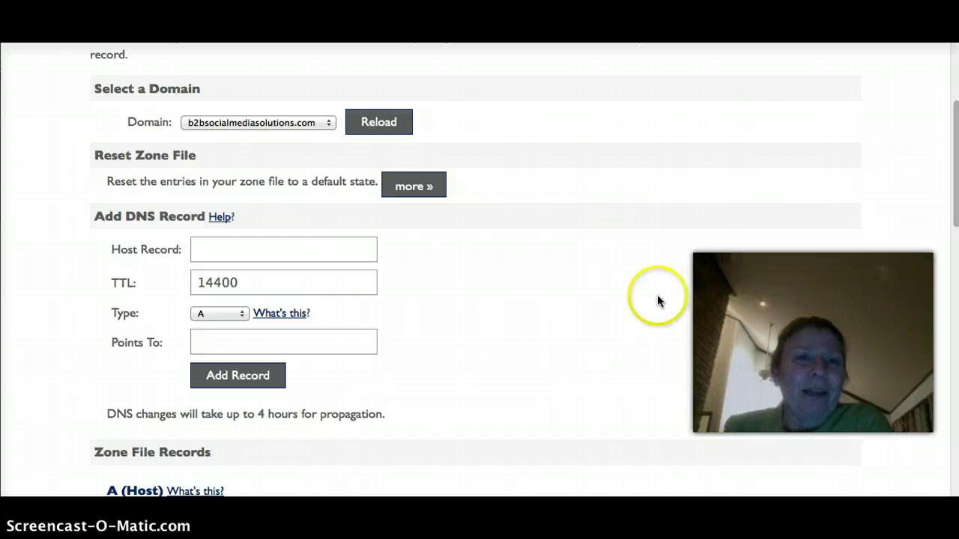
{"action": "scroll", "coordinate": [678, 314], "scroll_direction": "up", "scroll_amount": 3}
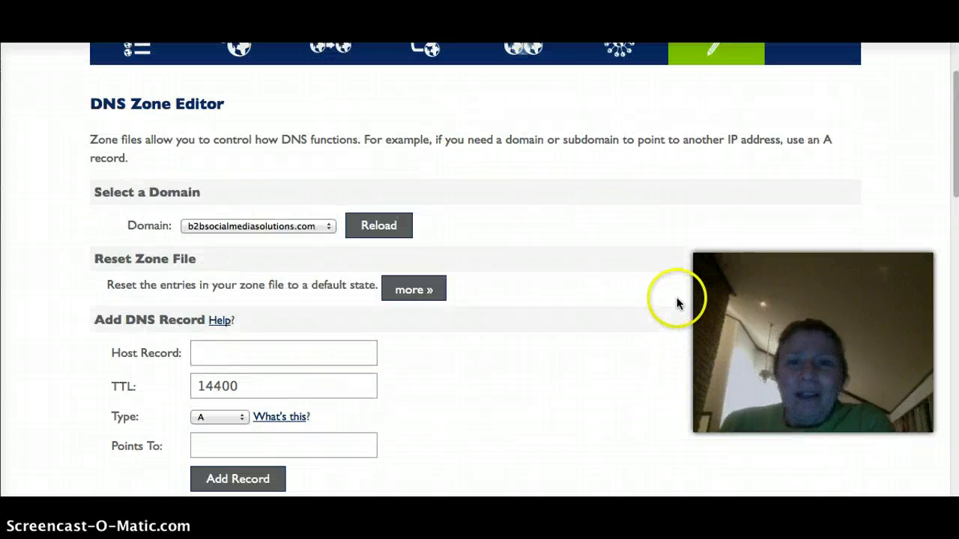
{"action": "scroll", "coordinate": [674, 308], "scroll_direction": "up", "scroll_amount": 2}
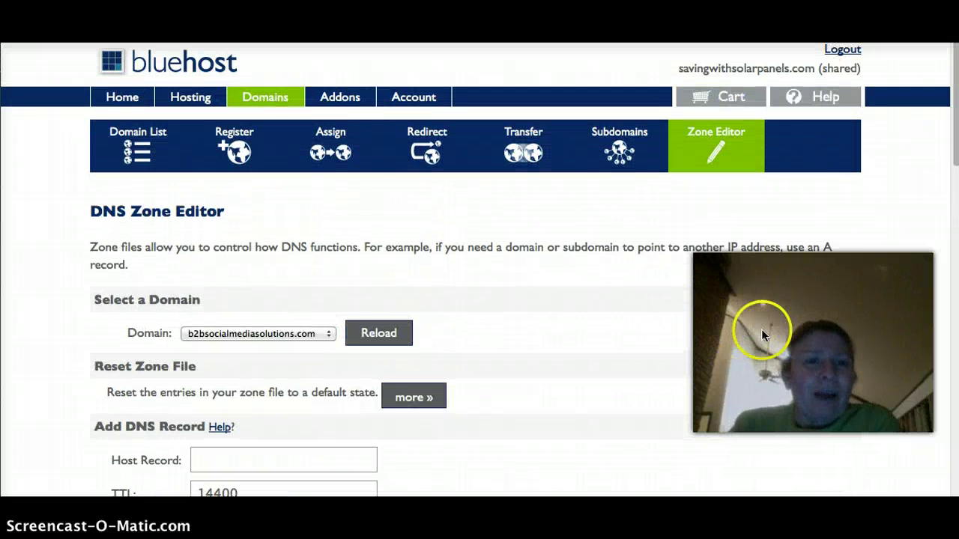
{"action": "left_click", "coordinate": [131, 156]}
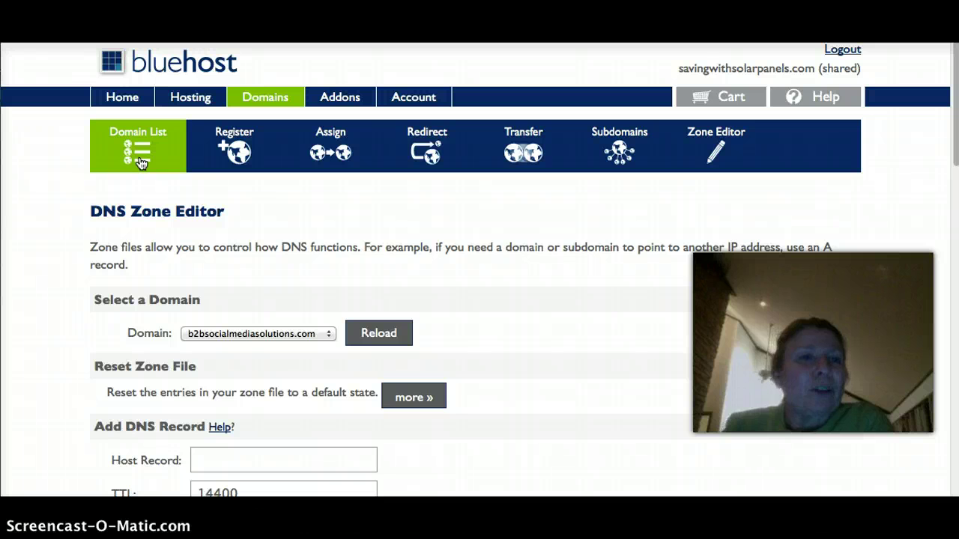
{"action": "left_click", "coordinate": [186, 157]}
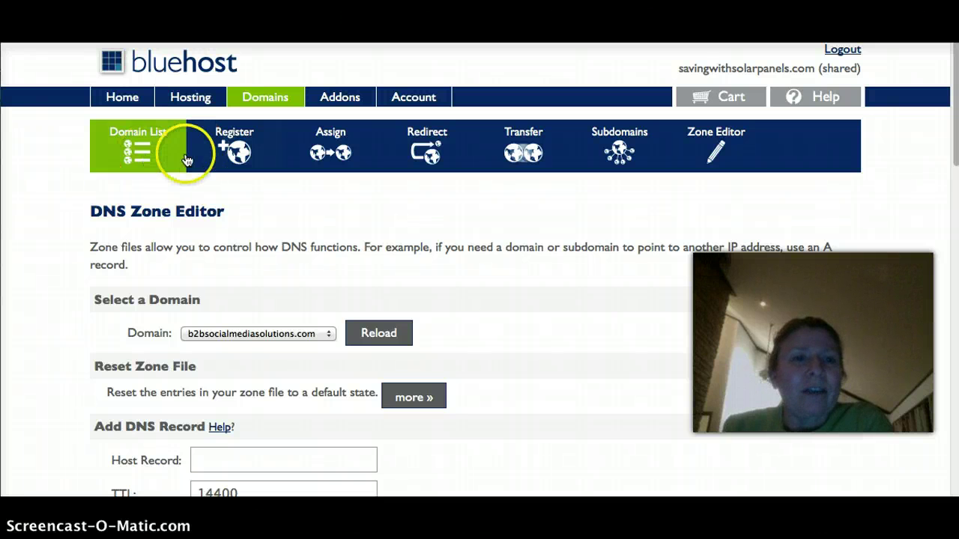
{"action": "left_click", "coordinate": [118, 150]}
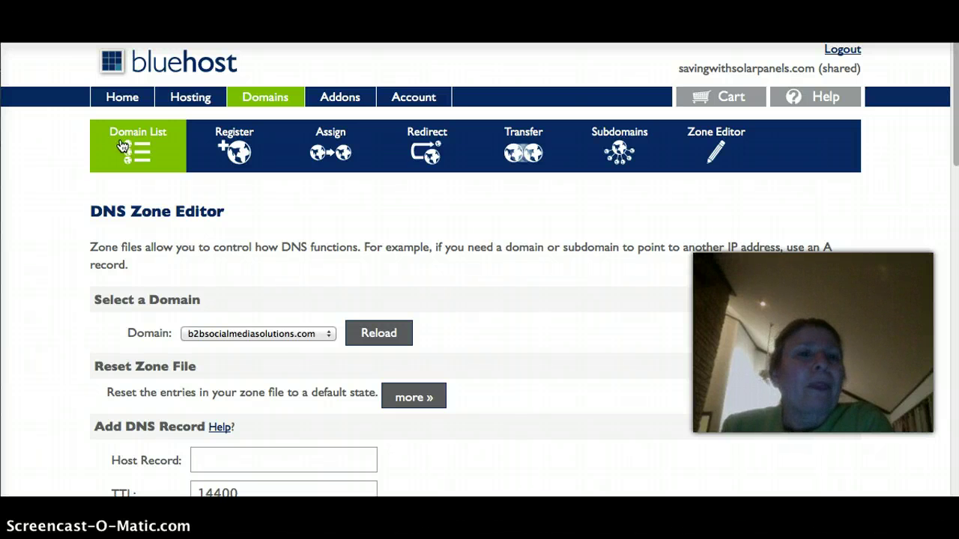
{"action": "left_click", "coordinate": [118, 147]}
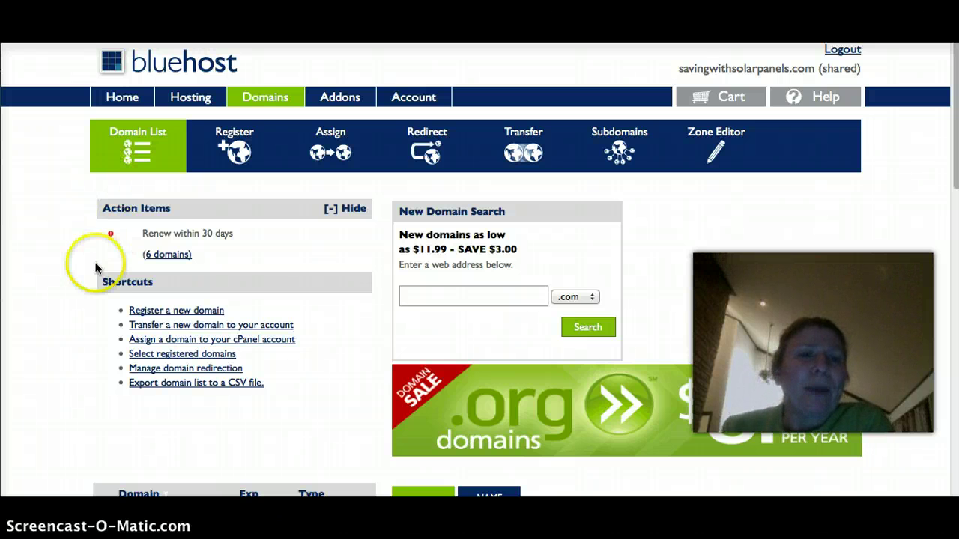
Tick b2bsocialmediasolutions.com in the Domain List and review its registration details
{"action": "scroll", "coordinate": [72, 317], "scroll_direction": "down", "scroll_amount": 1}
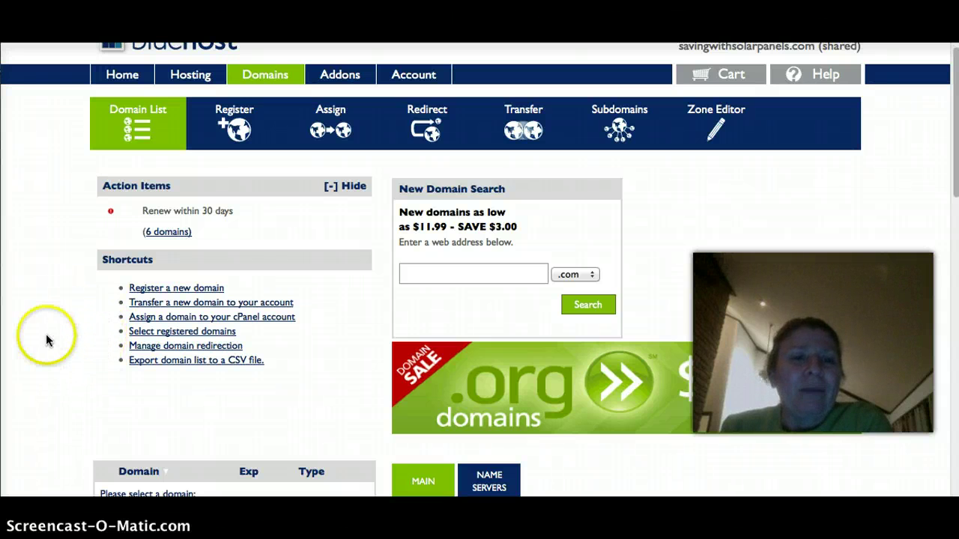
{"action": "scroll", "coordinate": [47, 337], "scroll_direction": "down", "scroll_amount": 5}
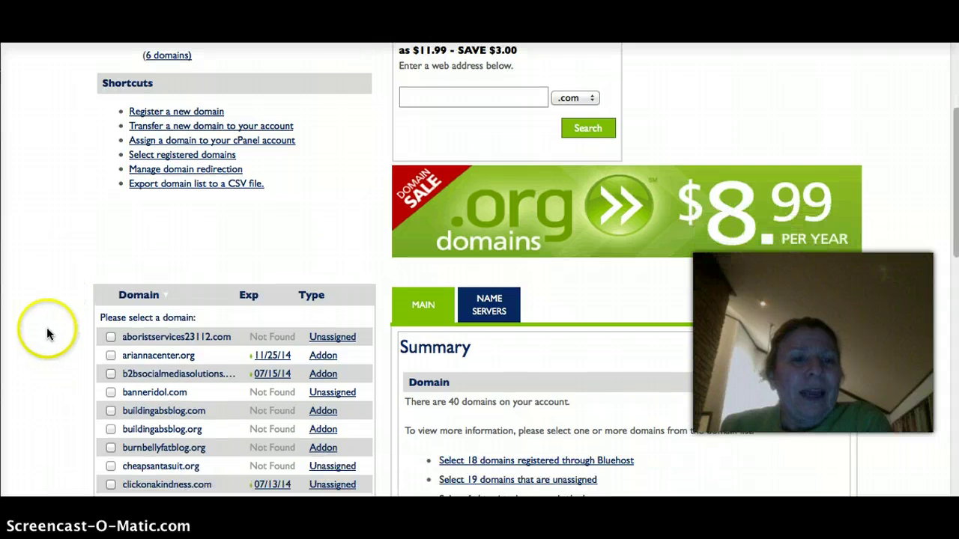
{"action": "left_click", "coordinate": [110, 377]}
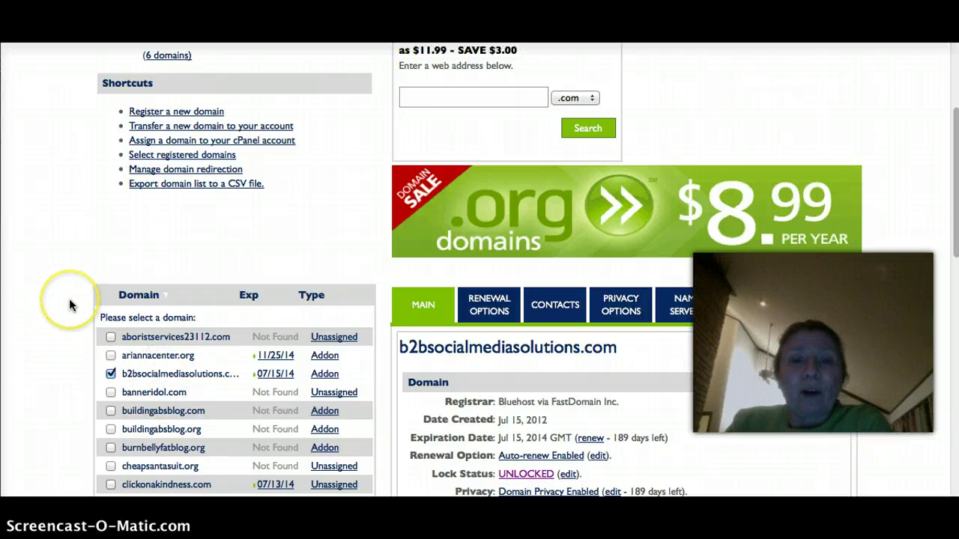
{"action": "scroll", "coordinate": [73, 305], "scroll_direction": "down", "scroll_amount": 3}
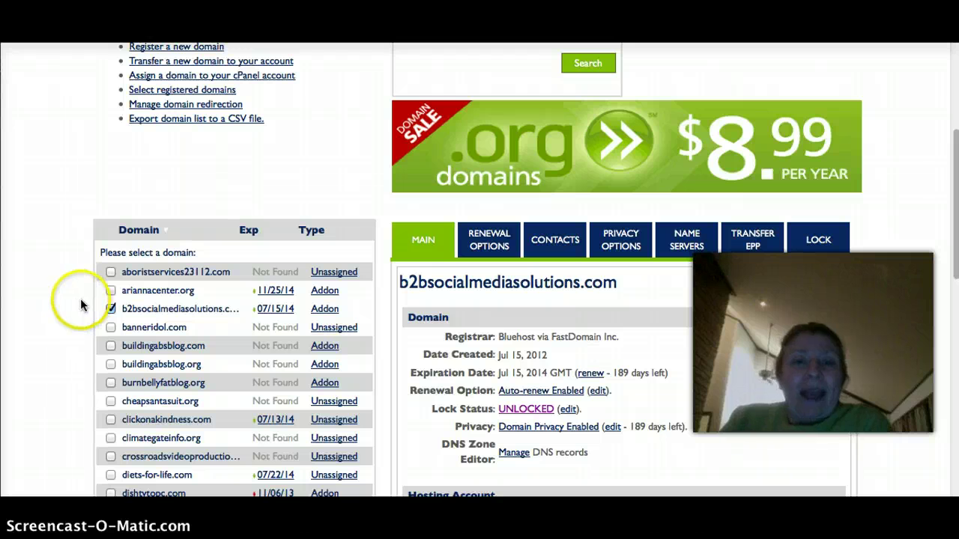
{"action": "scroll", "coordinate": [75, 302], "scroll_direction": "down", "scroll_amount": 1}
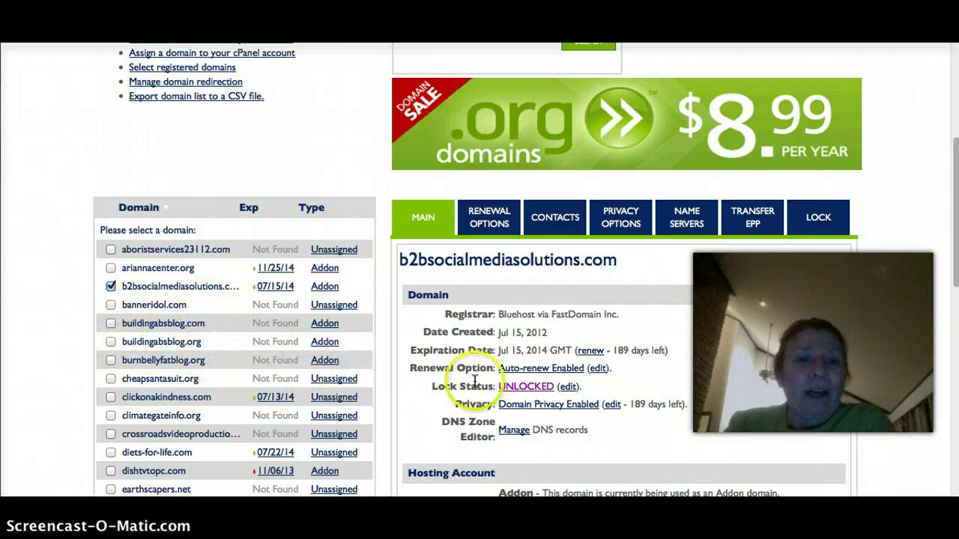
{"action": "scroll", "coordinate": [562, 408], "scroll_direction": "down", "scroll_amount": 1}
{"action": "scroll", "coordinate": [696, 385], "scroll_direction": "up", "scroll_amount": 5}
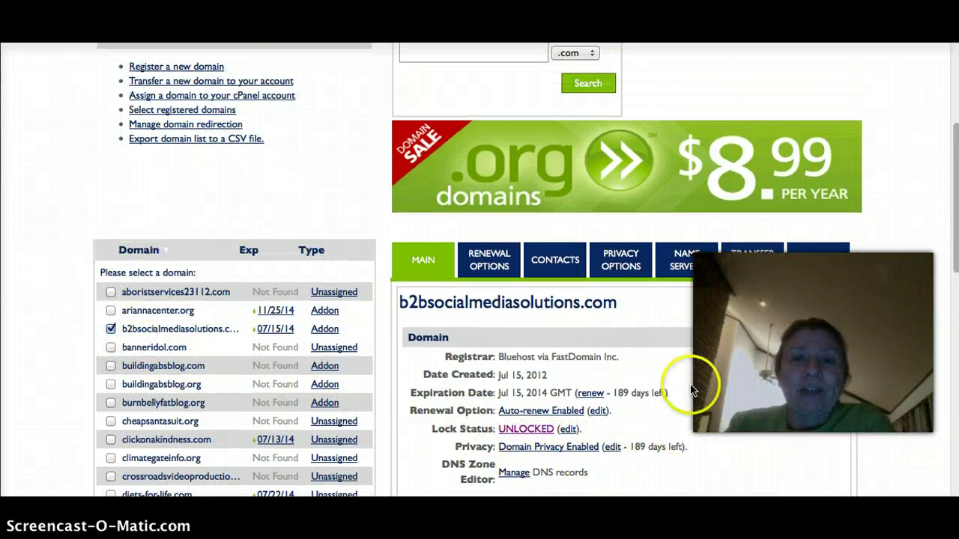
{"action": "scroll", "coordinate": [139, 343], "scroll_direction": "up", "scroll_amount": 3}
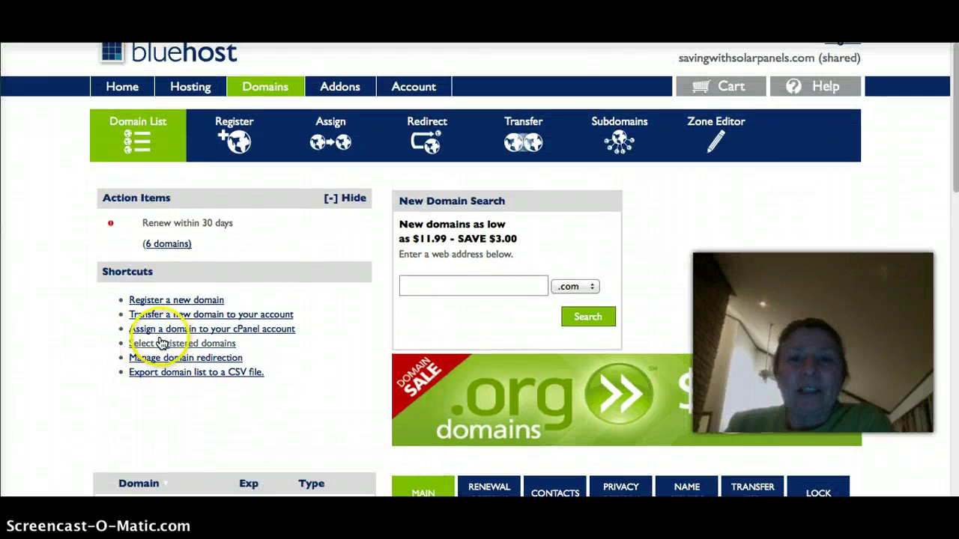
{"action": "scroll", "coordinate": [139, 345], "scroll_direction": "up", "scroll_amount": 1}
Go to the subdomain management page and scroll through it
{"action": "left_click", "coordinate": [596, 142]}
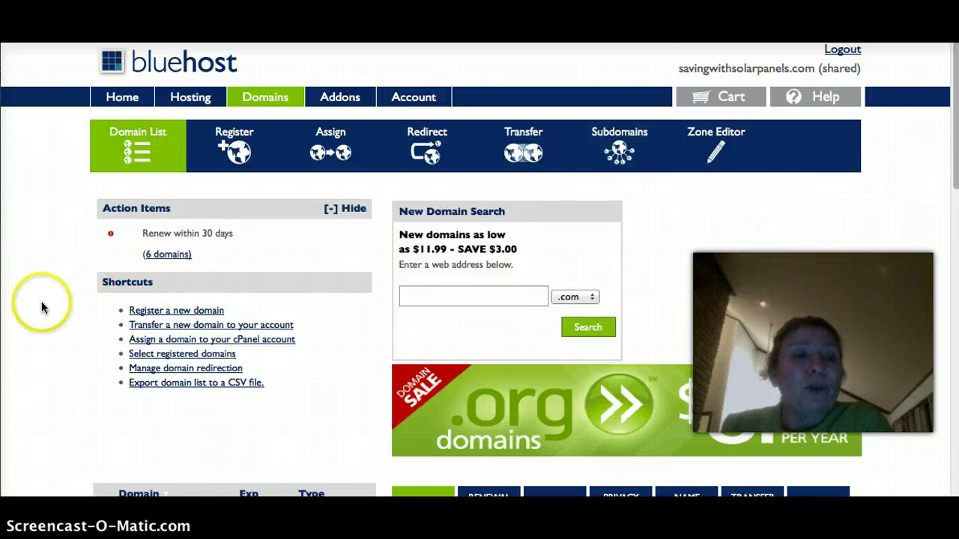
{"action": "scroll", "coordinate": [47, 300], "scroll_direction": "down", "scroll_amount": 3}
{"action": "scroll", "coordinate": [48, 300], "scroll_direction": "down", "scroll_amount": 2}
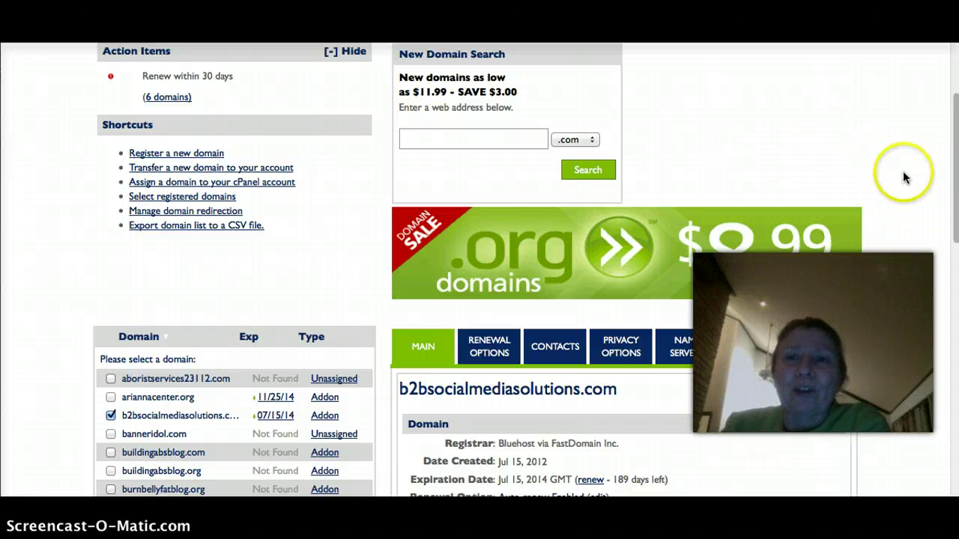
{"action": "scroll", "coordinate": [865, 178], "scroll_direction": "up", "scroll_amount": 3}
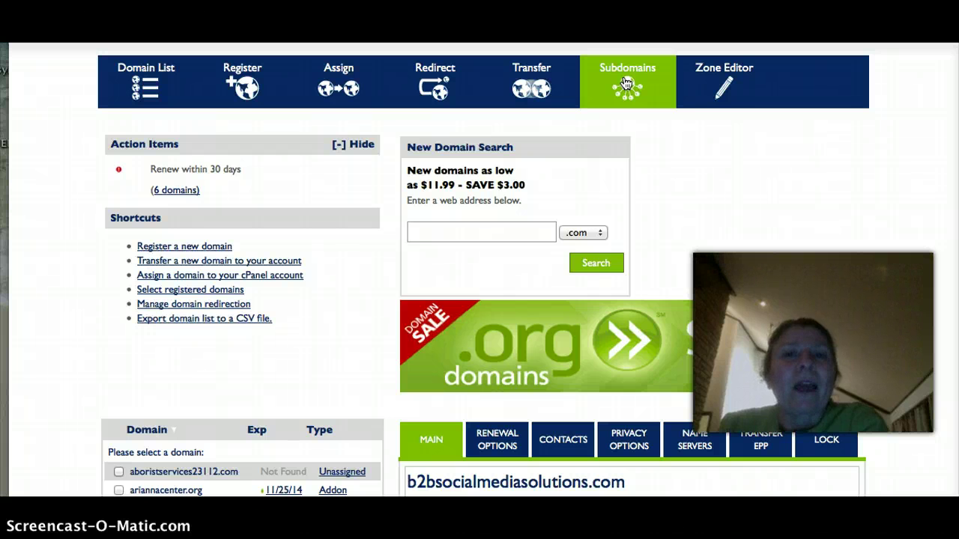
Under Create a Subdomain, choose b2bsocialmediasolutions.com as the root domain
{"action": "left_click", "coordinate": [626, 83]}
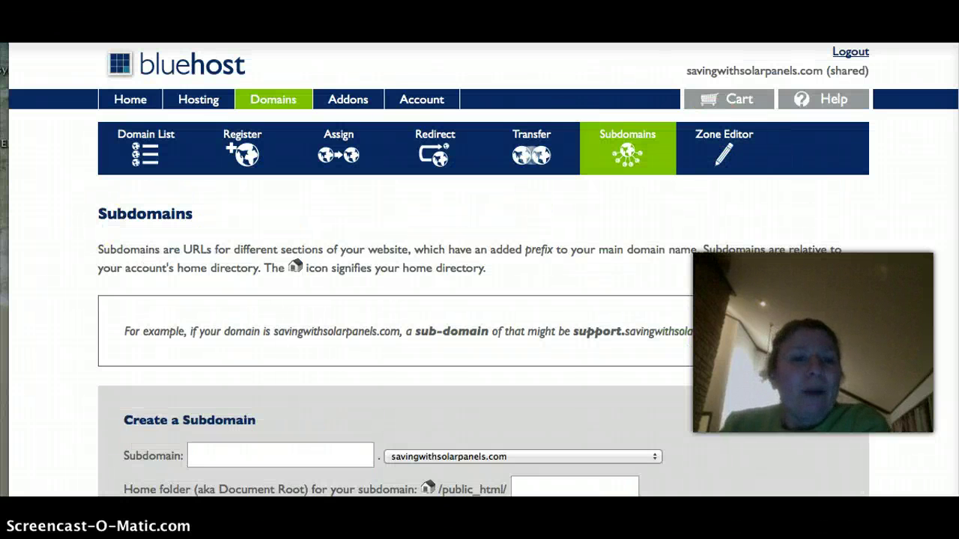
{"action": "scroll", "coordinate": [87, 337], "scroll_direction": "down", "scroll_amount": 2}
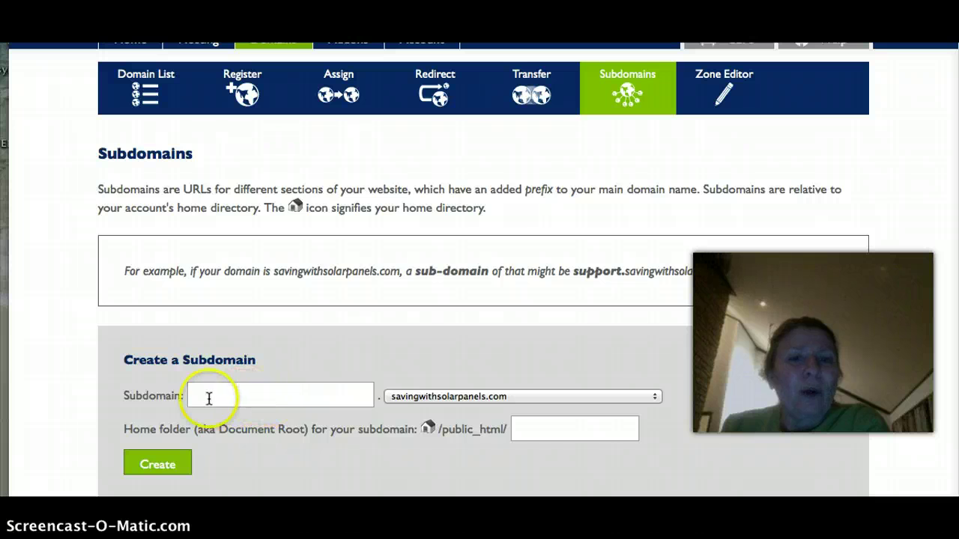
{"action": "left_click", "coordinate": [657, 400]}
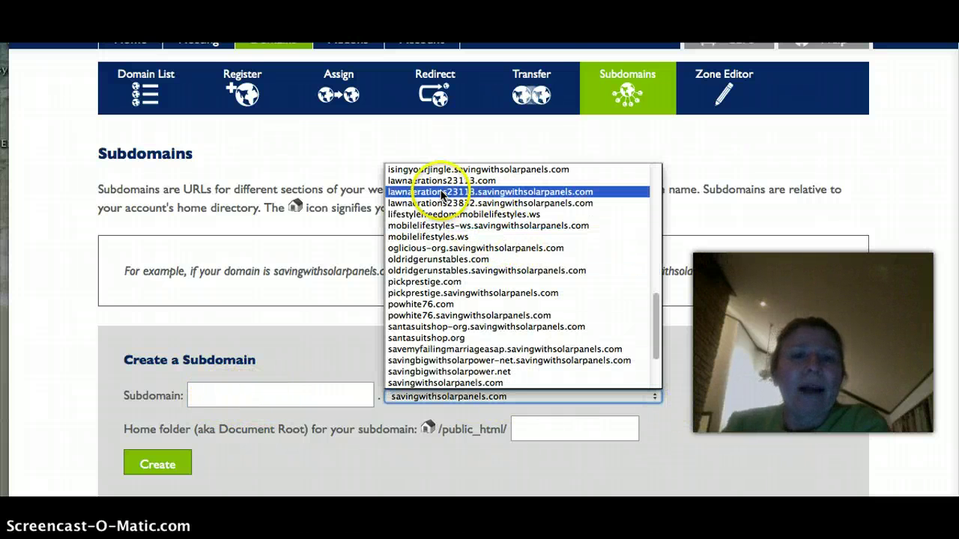
{"action": "scroll", "coordinate": [472, 218], "scroll_direction": "up", "scroll_amount": 5}
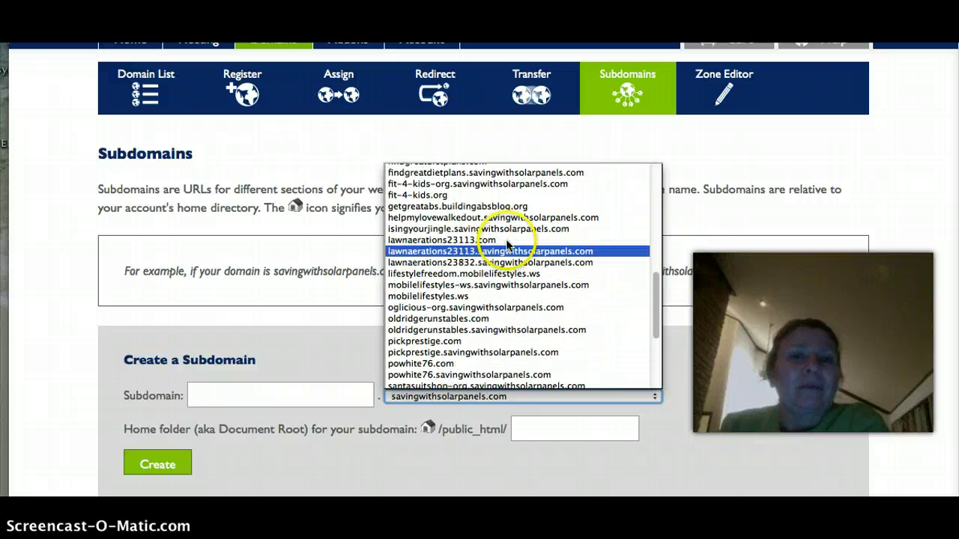
{"action": "scroll", "coordinate": [487, 241], "scroll_direction": "up", "scroll_amount": 6}
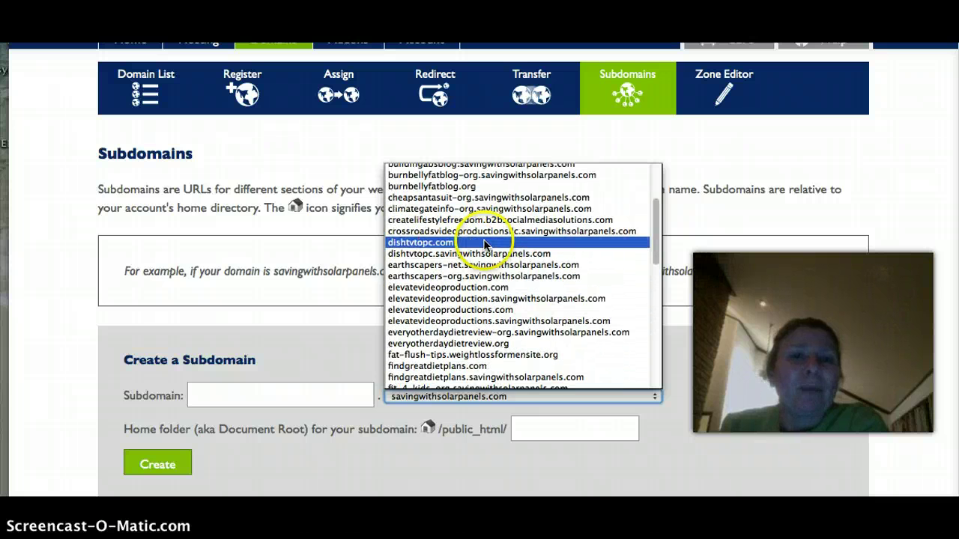
{"action": "scroll", "coordinate": [479, 240], "scroll_direction": "up", "scroll_amount": 3}
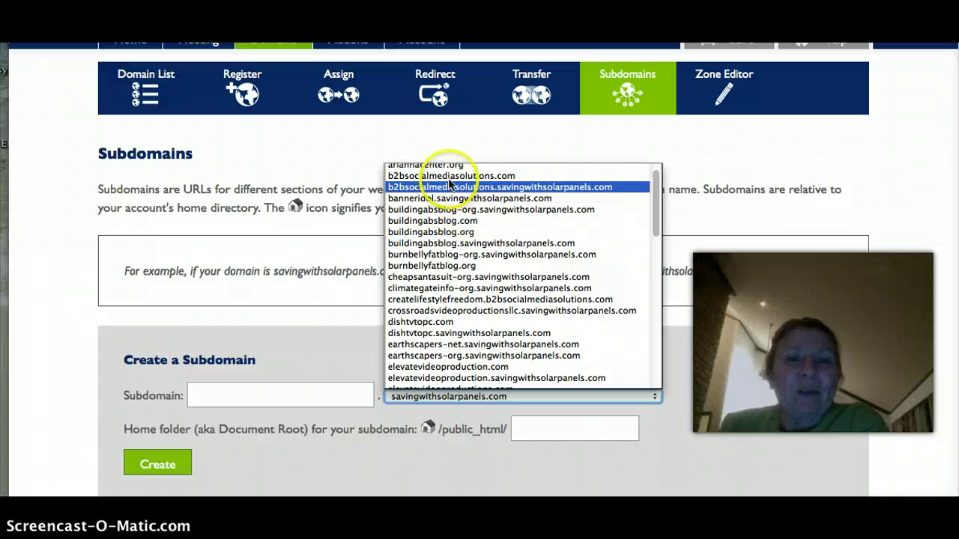
{"action": "left_click", "coordinate": [449, 177]}
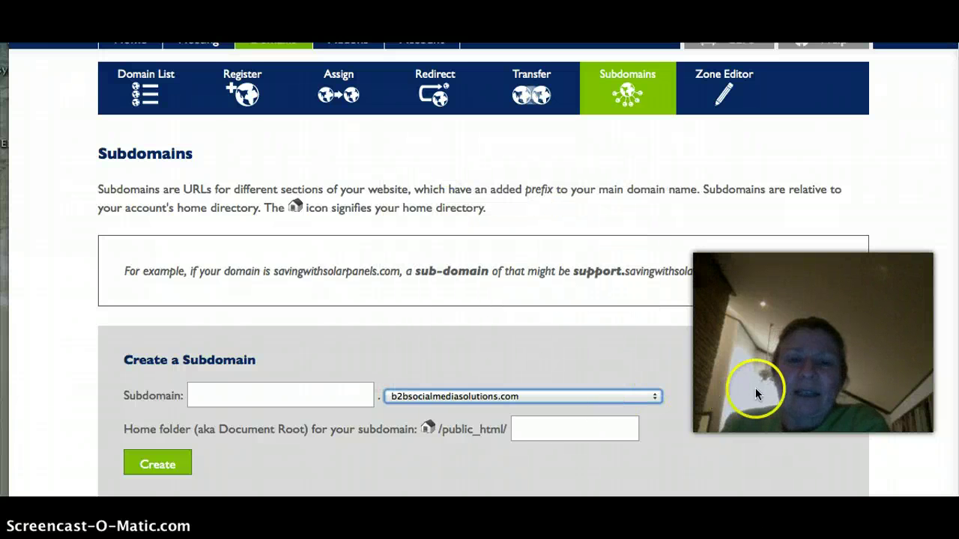
Review the existing subdomains in the Modify a Subdomain table
{"action": "scroll", "coordinate": [756, 389], "scroll_direction": "down", "scroll_amount": 2}
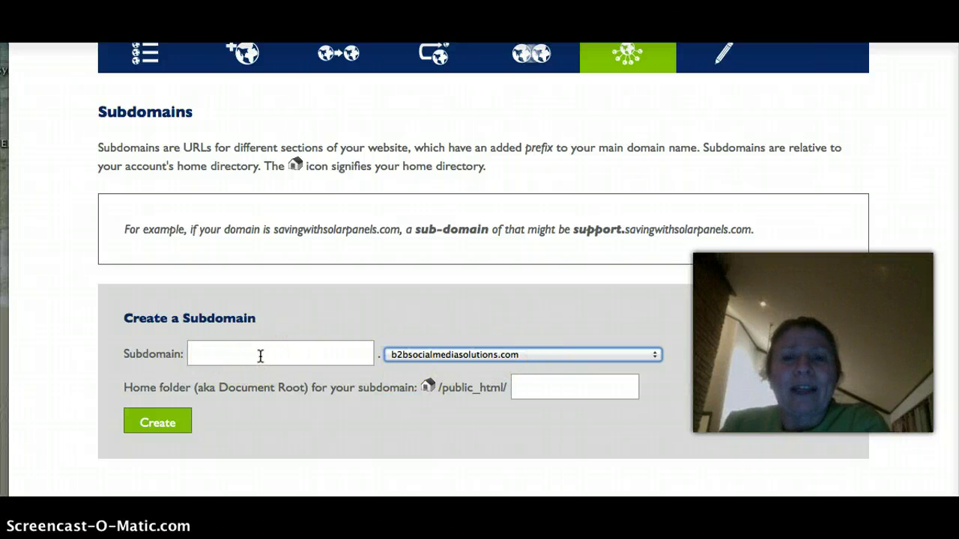
{"action": "left_click", "coordinate": [230, 323]}
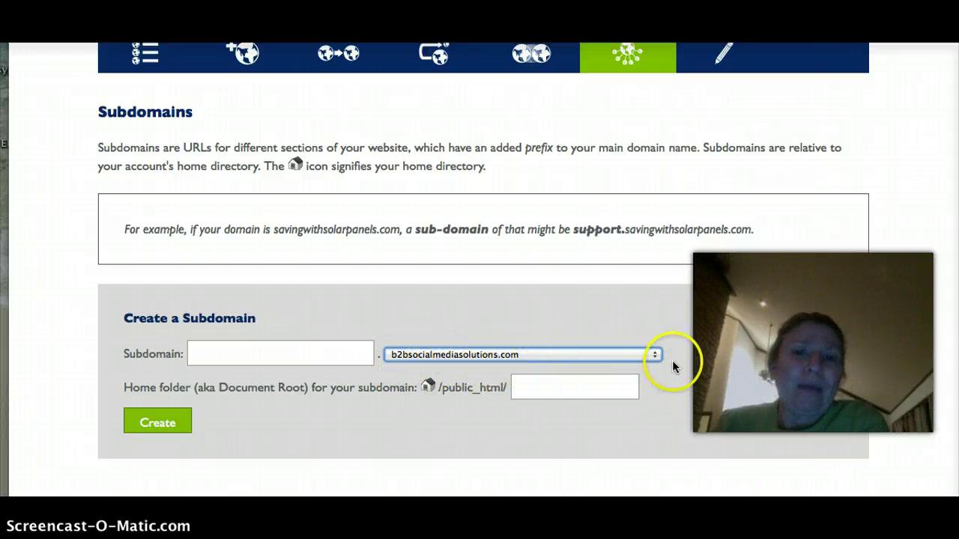
{"action": "scroll", "coordinate": [677, 350], "scroll_direction": "down", "scroll_amount": 2}
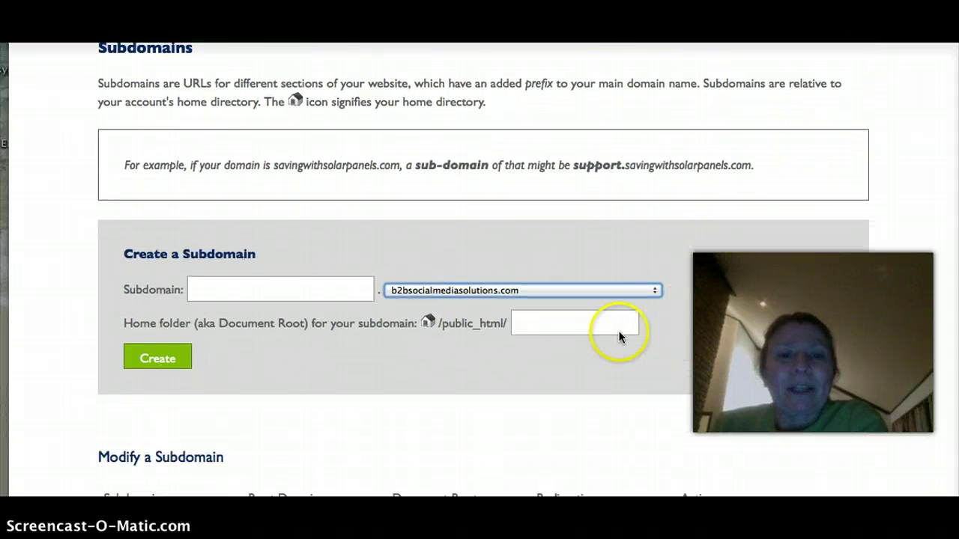
{"action": "scroll", "coordinate": [659, 341], "scroll_direction": "down", "scroll_amount": 4}
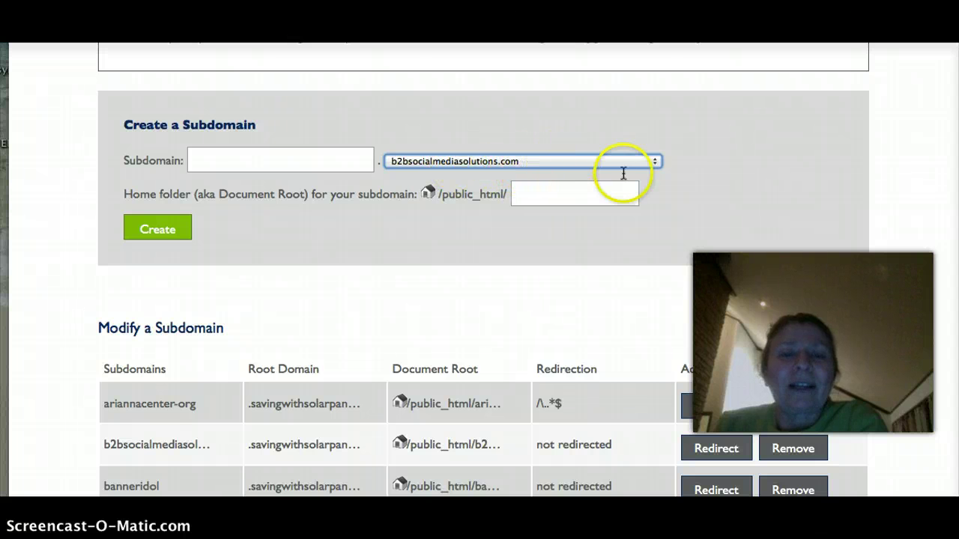
{"action": "left_click", "coordinate": [767, 235]}
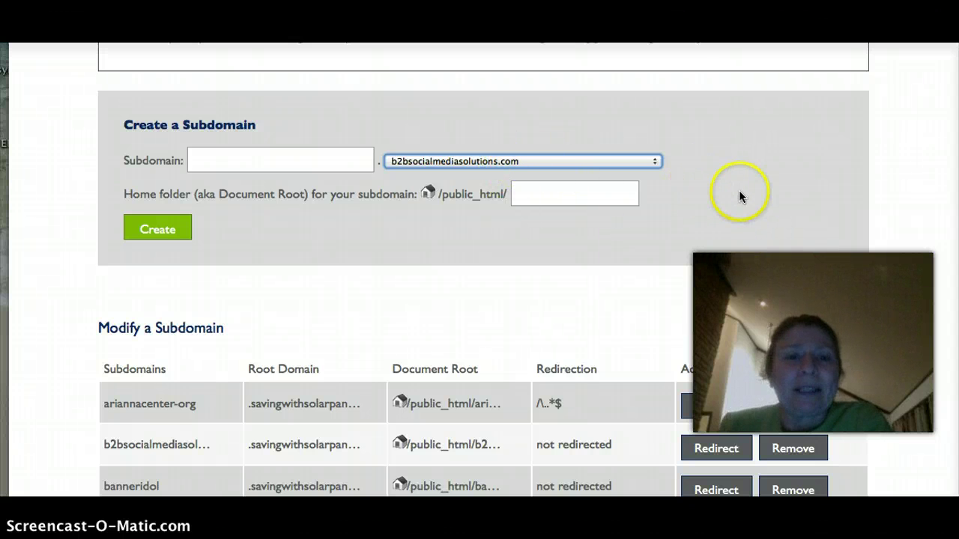
{"action": "scroll", "coordinate": [737, 193], "scroll_direction": "down", "scroll_amount": 2}
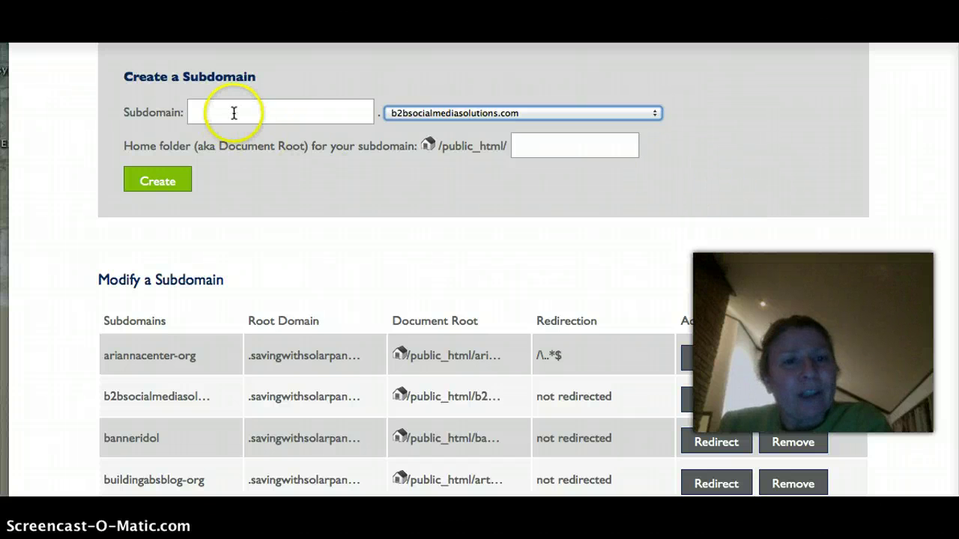
{"action": "scroll", "coordinate": [438, 220], "scroll_direction": "down", "scroll_amount": 1}
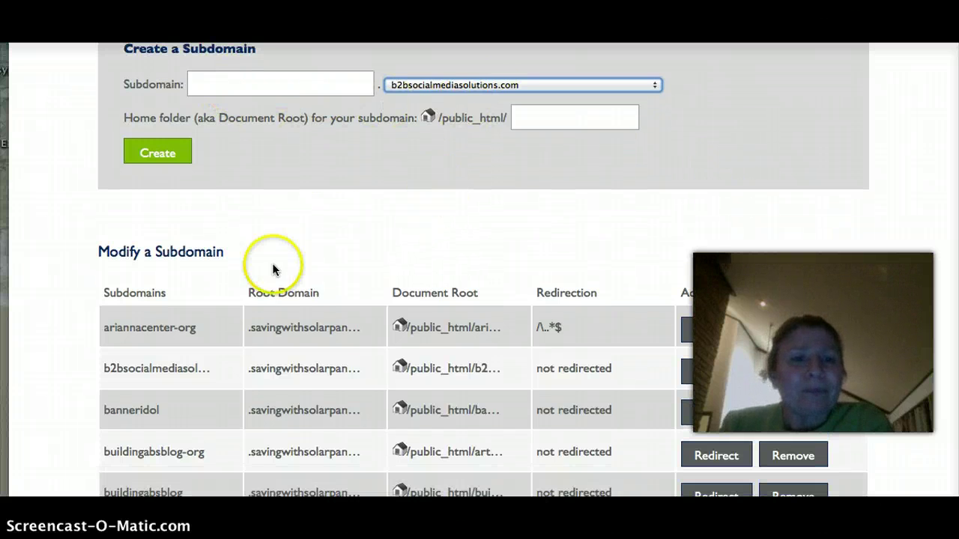
{"action": "scroll", "coordinate": [285, 251], "scroll_direction": "down", "scroll_amount": 3}
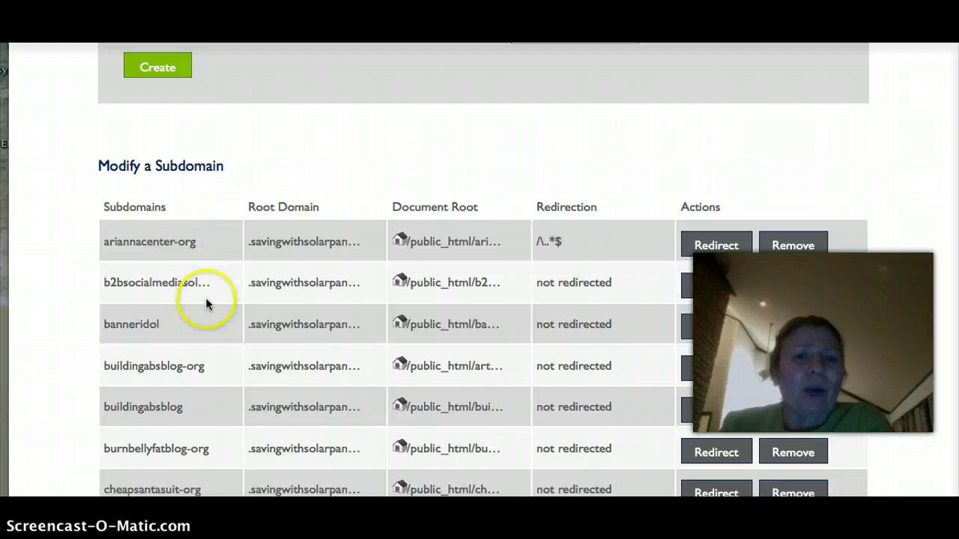
{"action": "scroll", "coordinate": [225, 277], "scroll_direction": "up", "scroll_amount": 4}
{"action": "scroll", "coordinate": [299, 318], "scroll_direction": "up", "scroll_amount": 8}
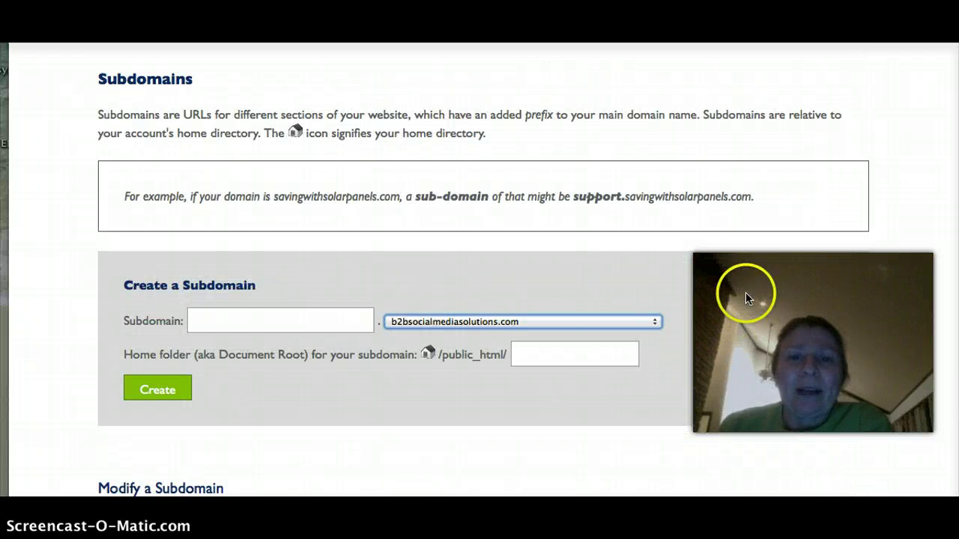
{"action": "scroll", "coordinate": [750, 288], "scroll_direction": "up", "scroll_amount": 5}
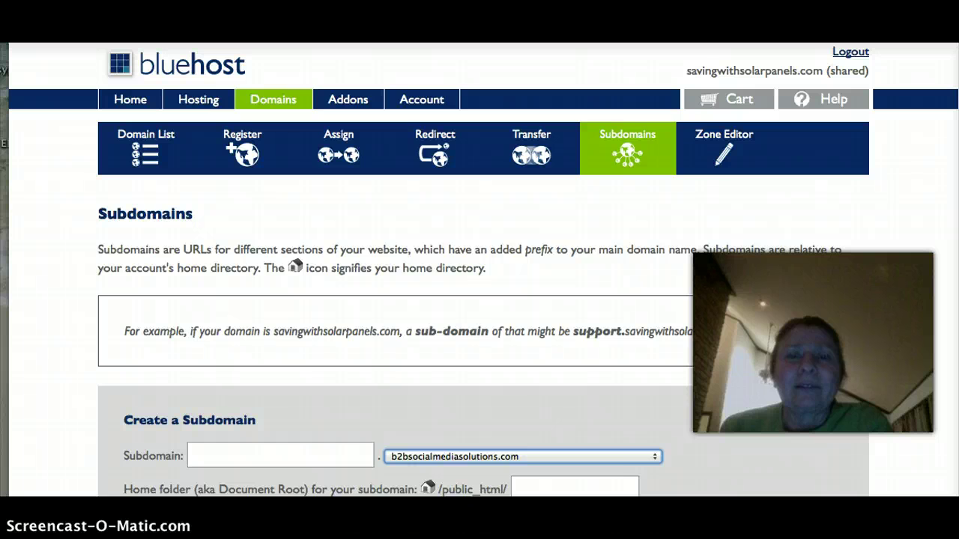
Read the bullet steps in the 'Using Easy Landing Page Pro and Subdomains' post, then return to the login page
{"action": "key", "text": "ctrl+Tab"}
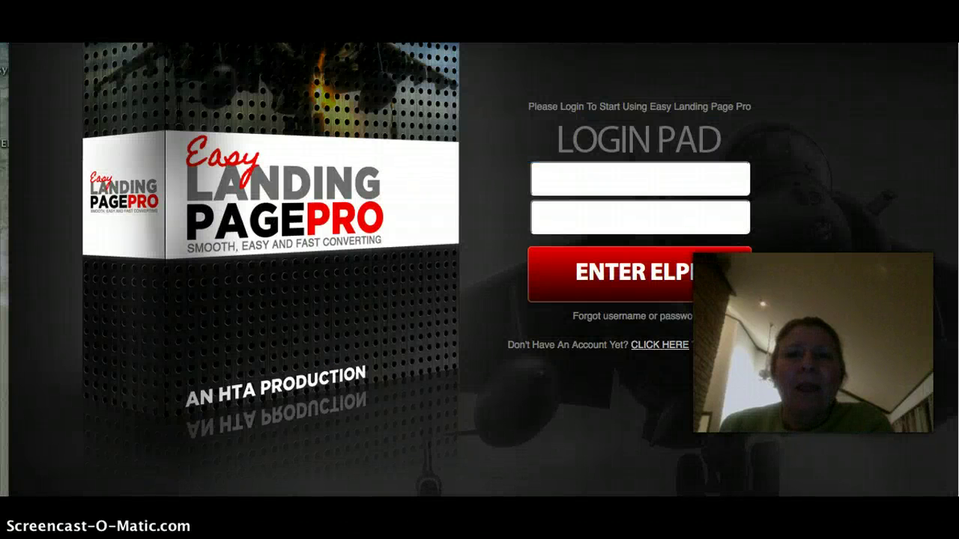
{"action": "key", "text": "ctrl+Tab"}
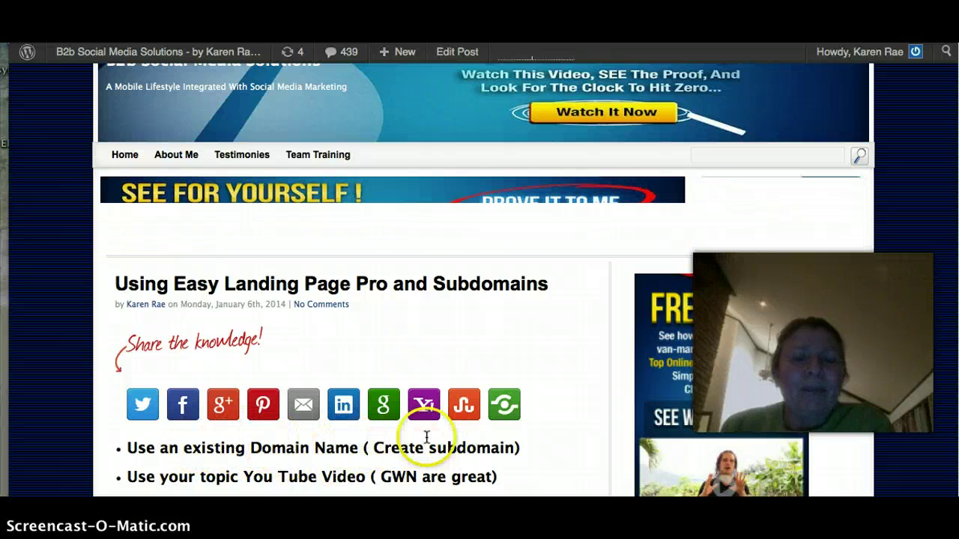
{"action": "scroll", "coordinate": [537, 428], "scroll_direction": "down", "scroll_amount": 3}
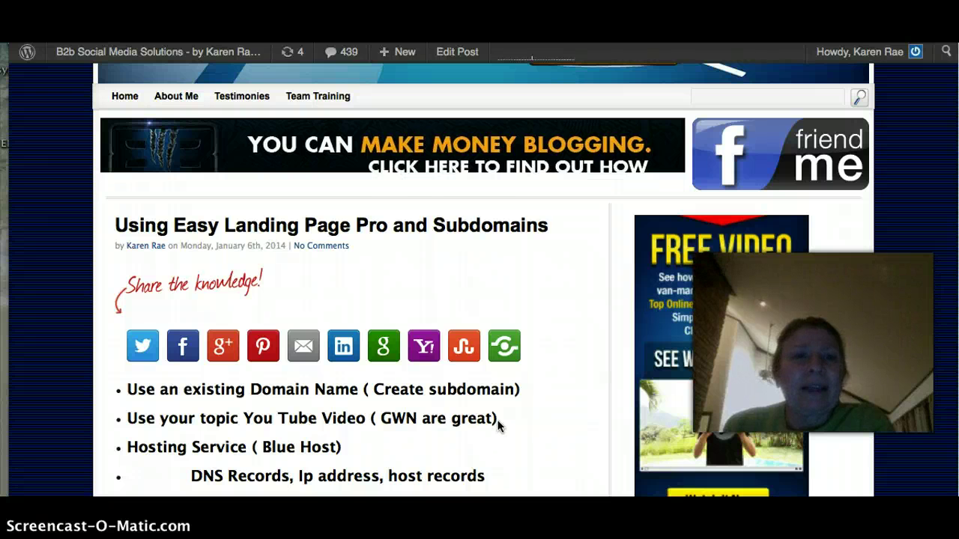
{"action": "scroll", "coordinate": [499, 426], "scroll_direction": "down", "scroll_amount": 1}
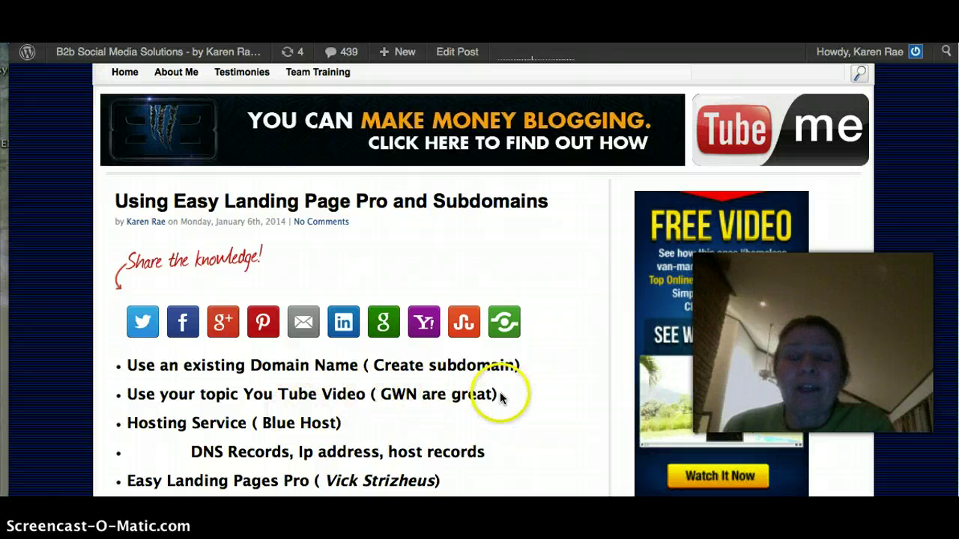
{"action": "scroll", "coordinate": [525, 392], "scroll_direction": "down", "scroll_amount": 1}
{"action": "scroll", "coordinate": [540, 377], "scroll_direction": "down", "scroll_amount": 1}
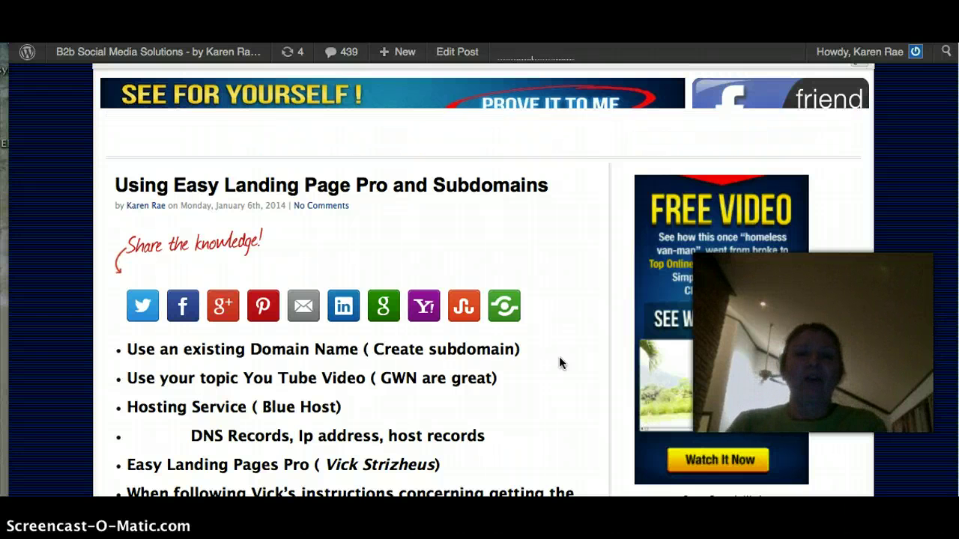
{"action": "scroll", "coordinate": [528, 344], "scroll_direction": "down", "scroll_amount": 1}
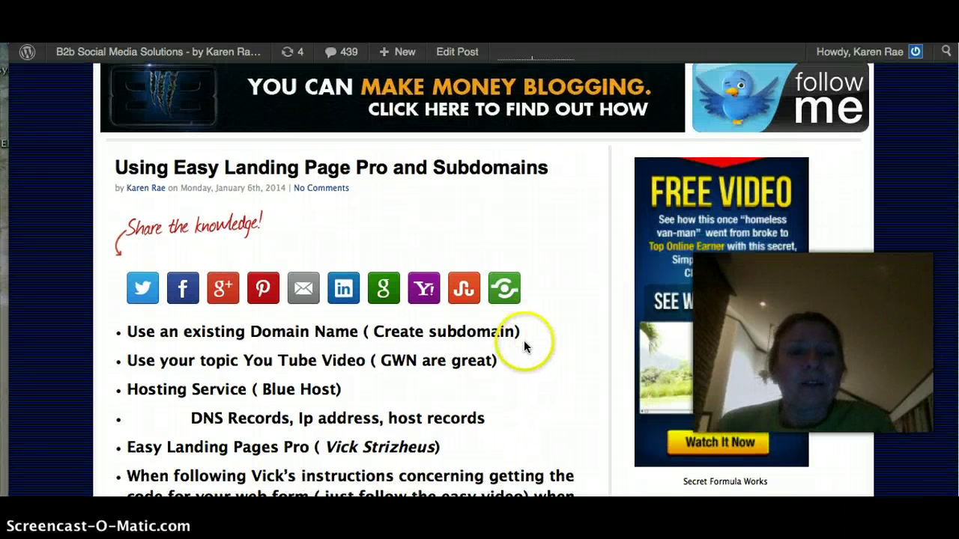
{"action": "scroll", "coordinate": [524, 346], "scroll_direction": "down", "scroll_amount": 3}
{"action": "scroll", "coordinate": [519, 343], "scroll_direction": "up", "scroll_amount": 6}
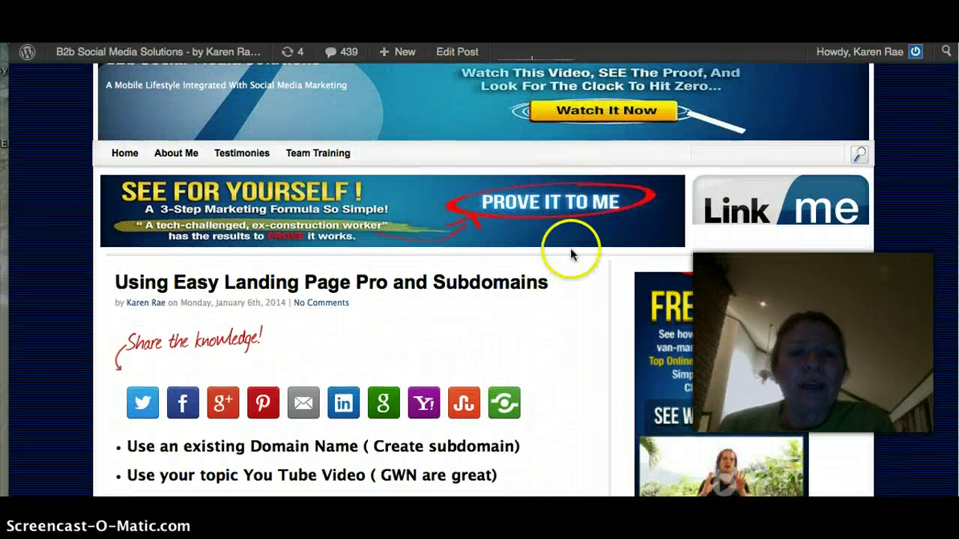
{"action": "scroll", "coordinate": [574, 252], "scroll_direction": "down", "scroll_amount": 3}
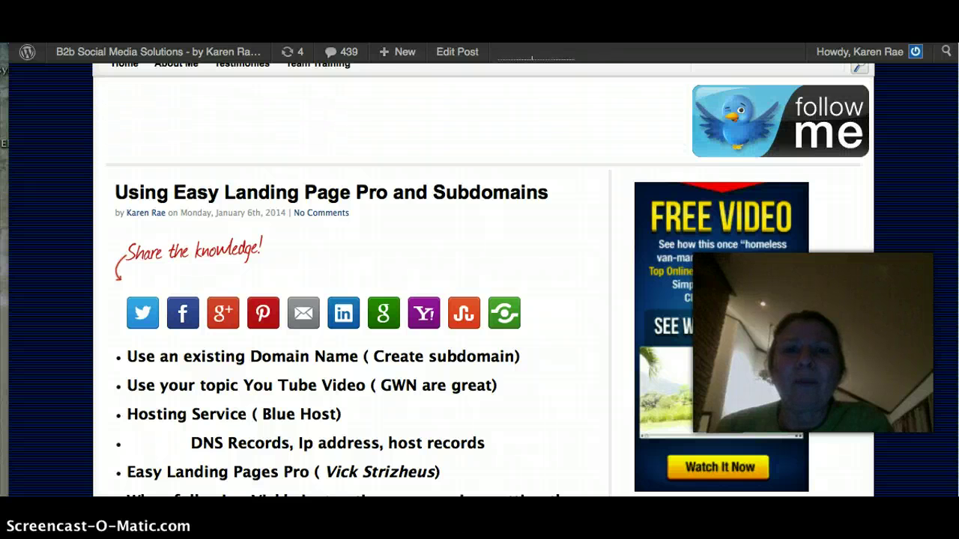
{"action": "key", "text": "ctrl+Tab"}
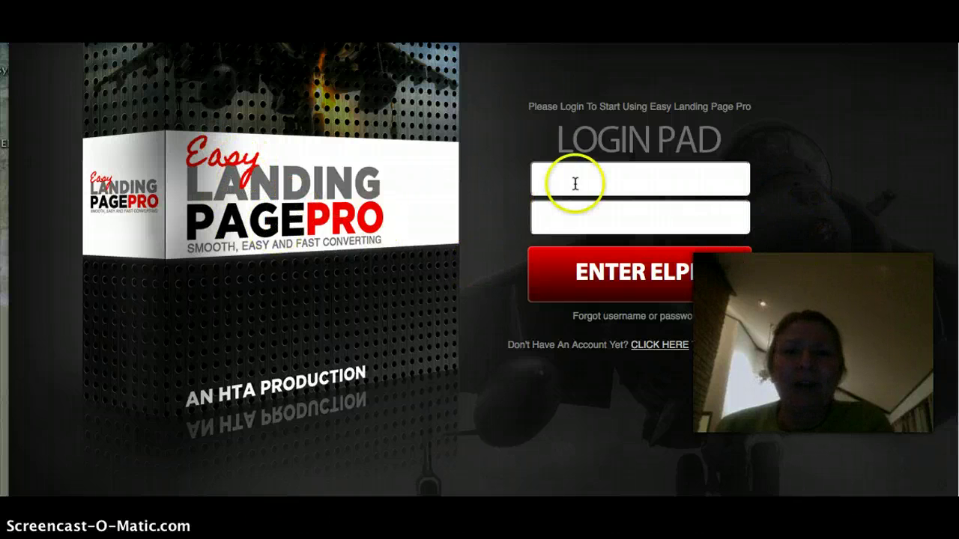
Log in to Easy Landing Page Pro with the saved username and the account password
{"action": "left_click", "coordinate": [616, 181]}
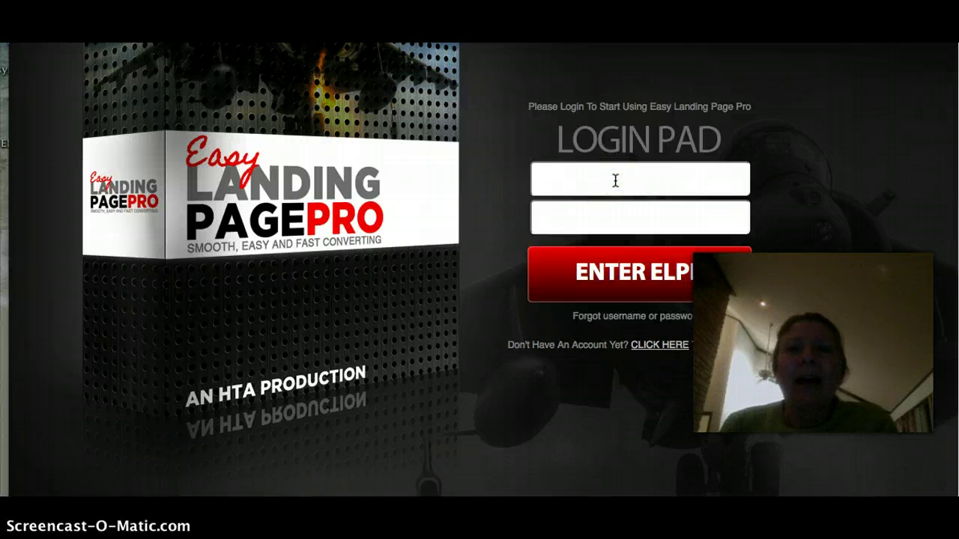
{"action": "left_click", "coordinate": [658, 171]}
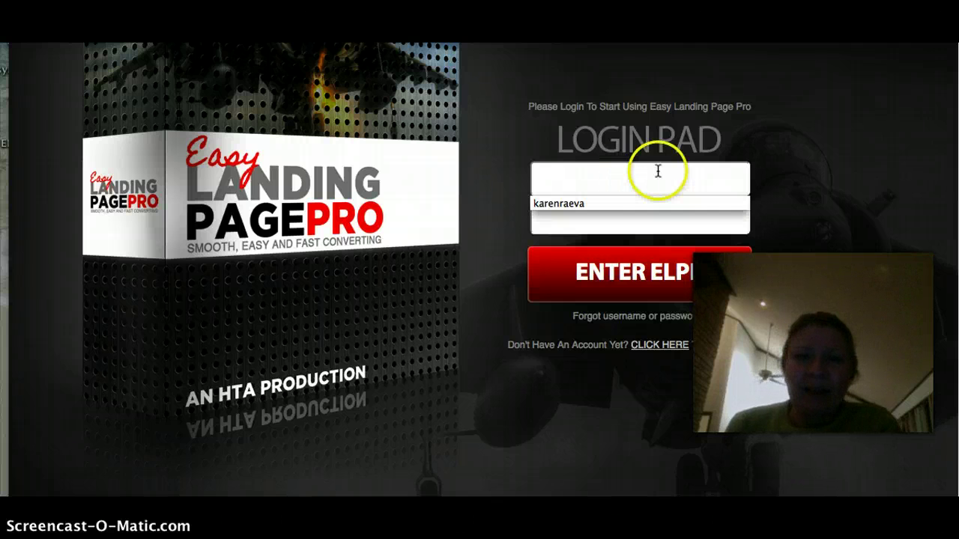
{"action": "left_click", "coordinate": [571, 203]}
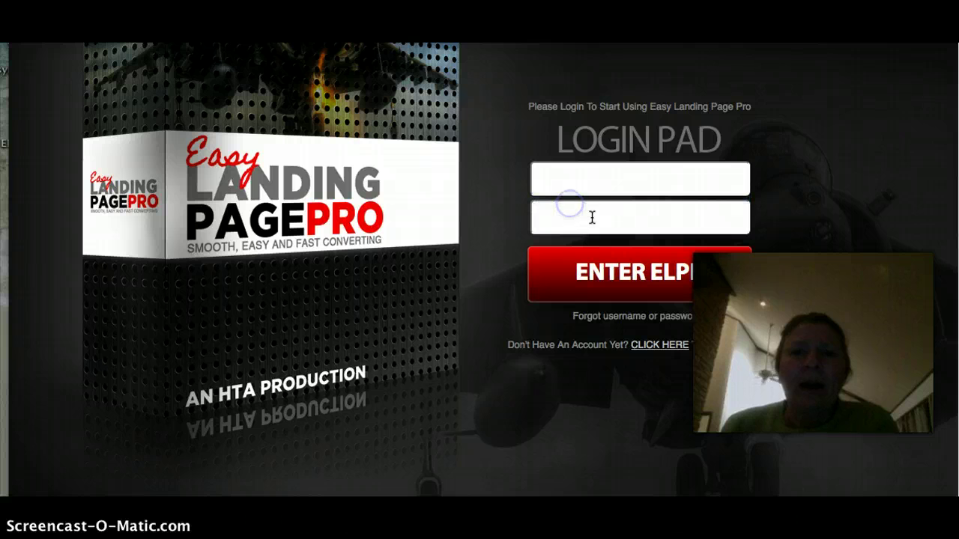
{"action": "left_click", "coordinate": [591, 217]}
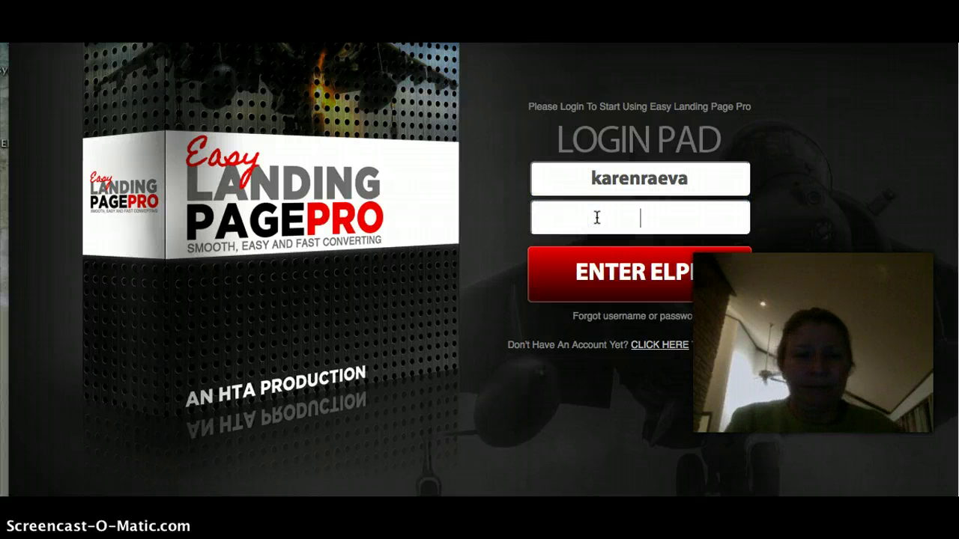
{"action": "type", "text": "••••••"}
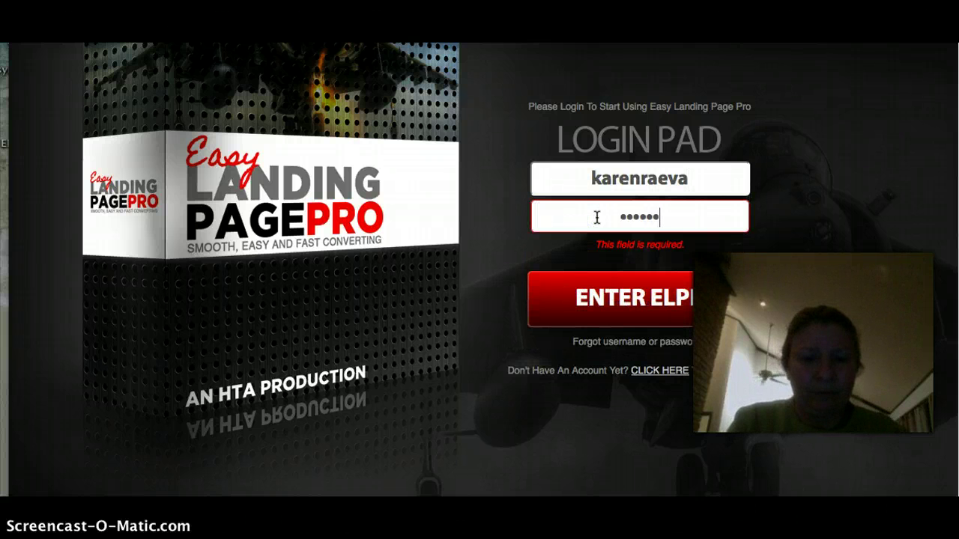
{"action": "type", "text": "••"}
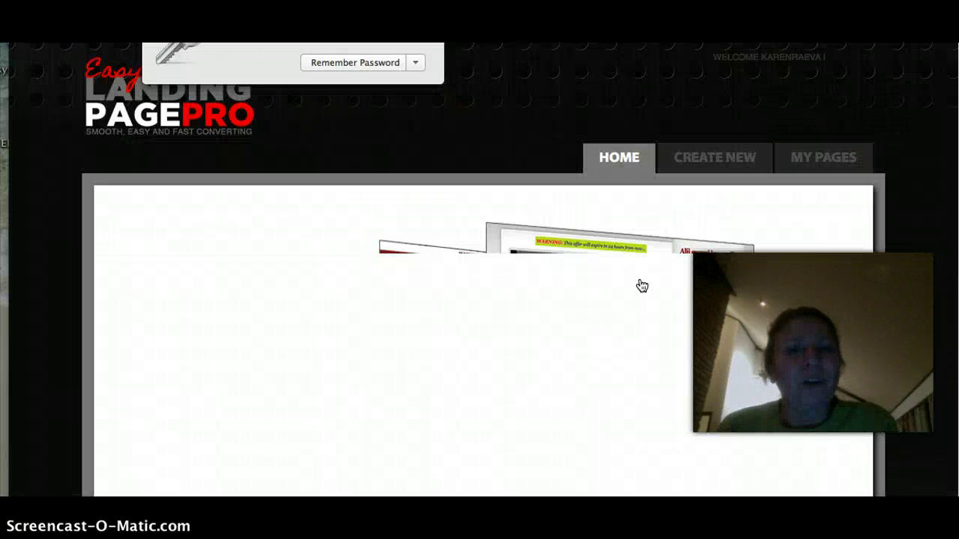
{"action": "left_click", "coordinate": [767, 332]}
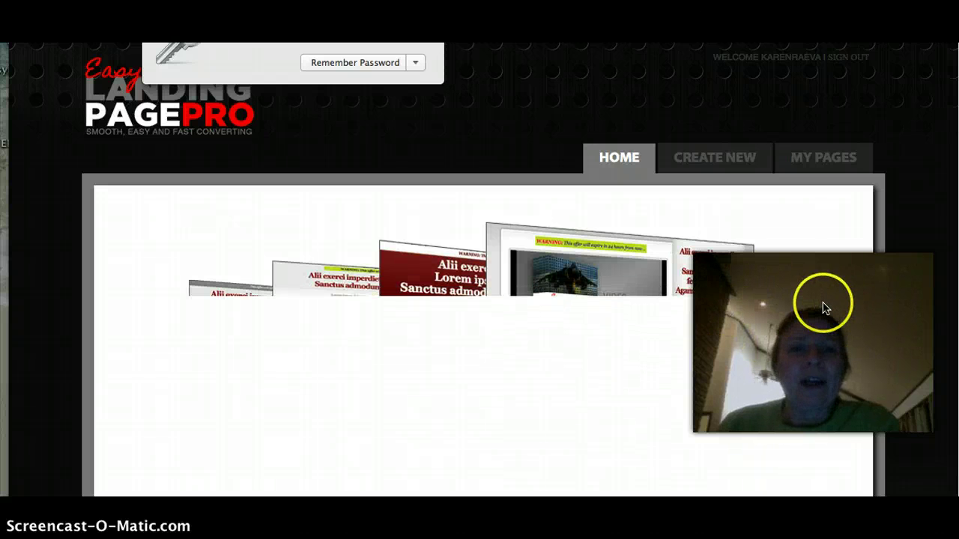
Browse the Welcome to ELPP home page and close the browser's Remember Password popup
{"action": "left_click", "coordinate": [825, 368]}
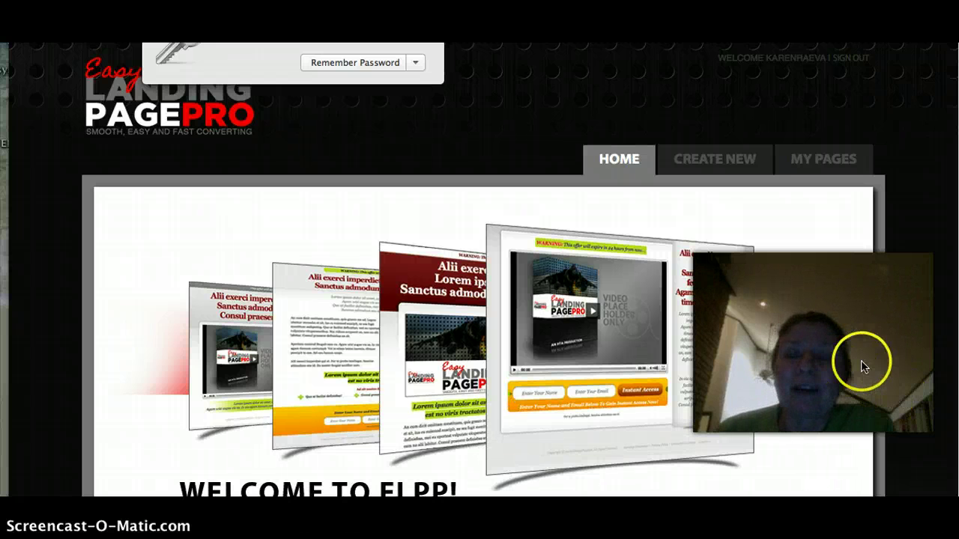
{"action": "scroll", "coordinate": [927, 392], "scroll_direction": "down", "scroll_amount": 1}
{"action": "scroll", "coordinate": [927, 391], "scroll_direction": "down", "scroll_amount": 1}
{"action": "scroll", "coordinate": [926, 380], "scroll_direction": "down", "scroll_amount": 1}
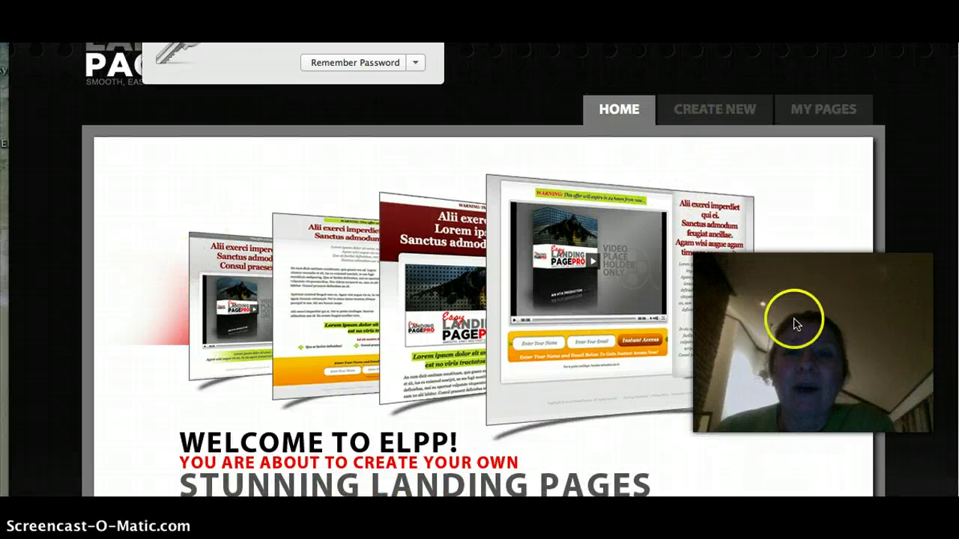
{"action": "scroll", "coordinate": [837, 329], "scroll_direction": "down", "scroll_amount": 1}
{"action": "scroll", "coordinate": [892, 363], "scroll_direction": "down", "scroll_amount": 5}
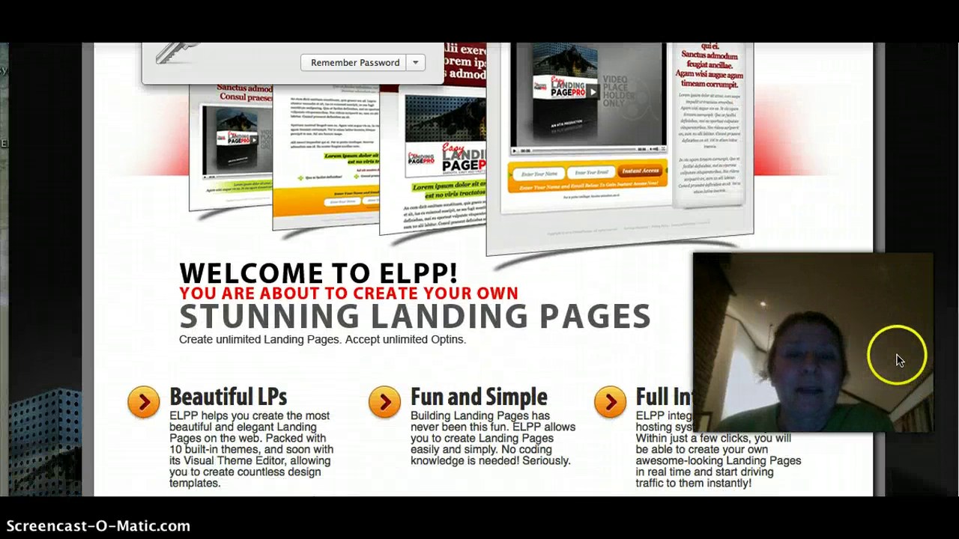
{"action": "scroll", "coordinate": [899, 360], "scroll_direction": "down", "scroll_amount": 7}
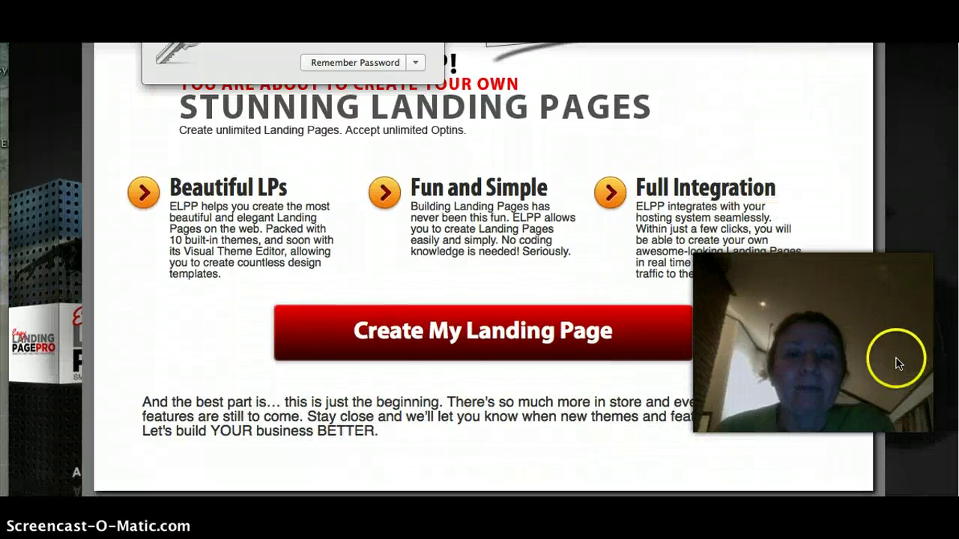
{"action": "scroll", "coordinate": [877, 363], "scroll_direction": "up", "scroll_amount": 8}
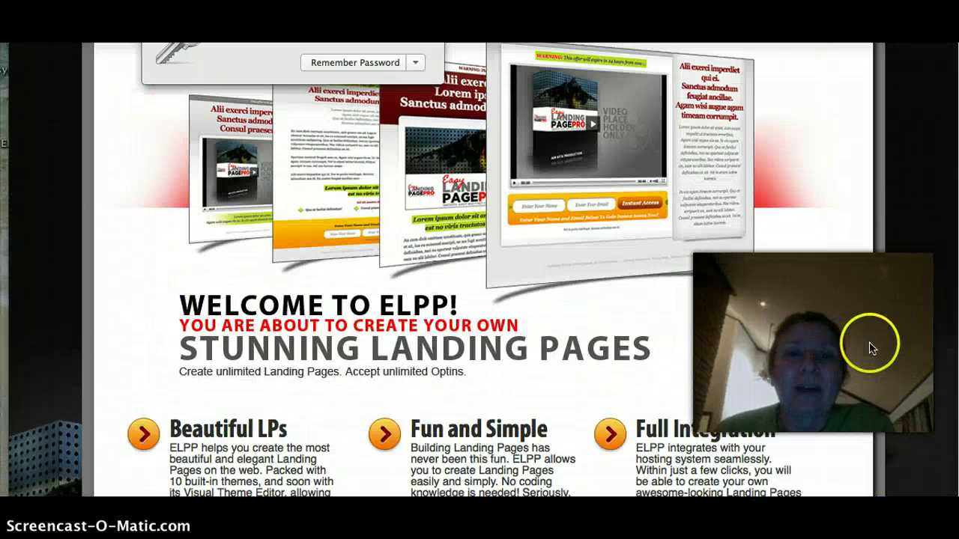
{"action": "scroll", "coordinate": [869, 344], "scroll_direction": "down", "scroll_amount": 9}
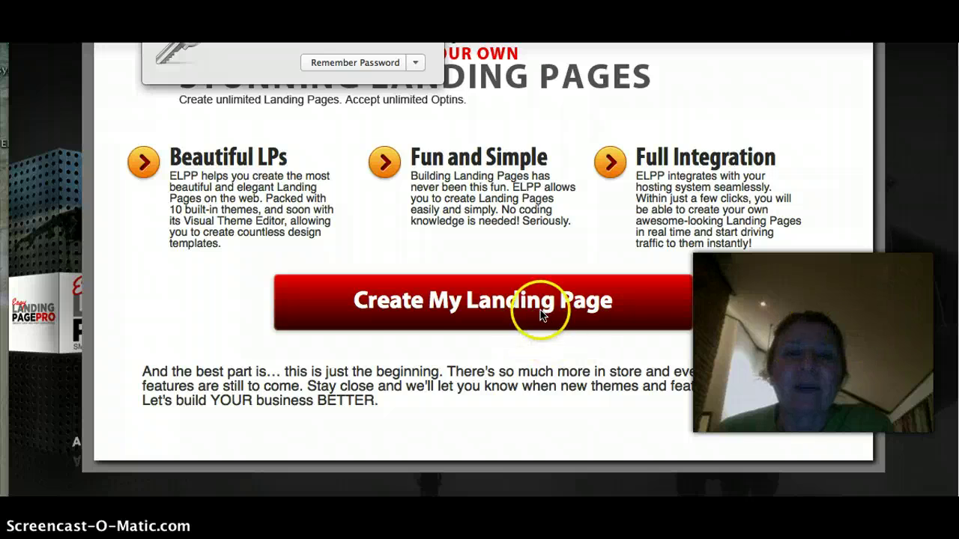
{"action": "scroll", "coordinate": [751, 278], "scroll_direction": "up", "scroll_amount": 15}
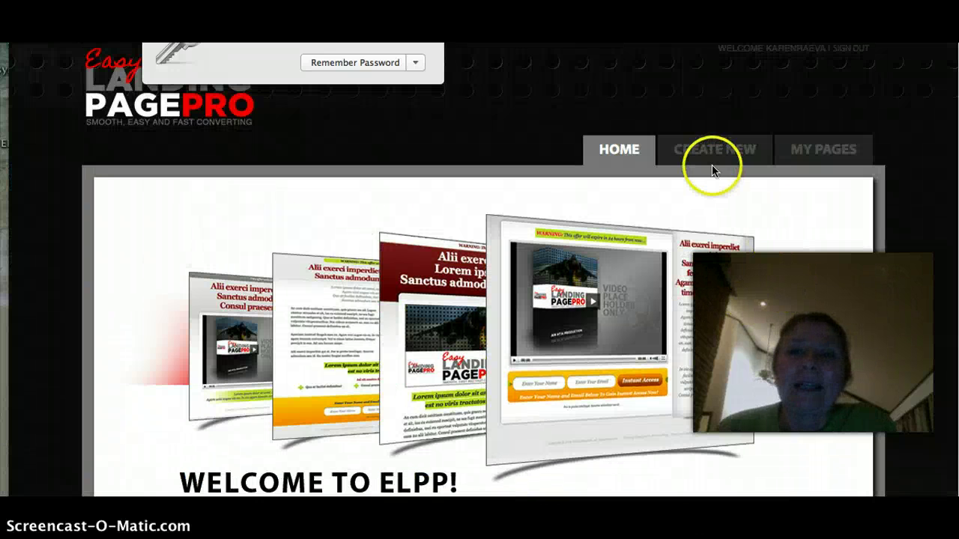
{"action": "left_click", "coordinate": [717, 154]}
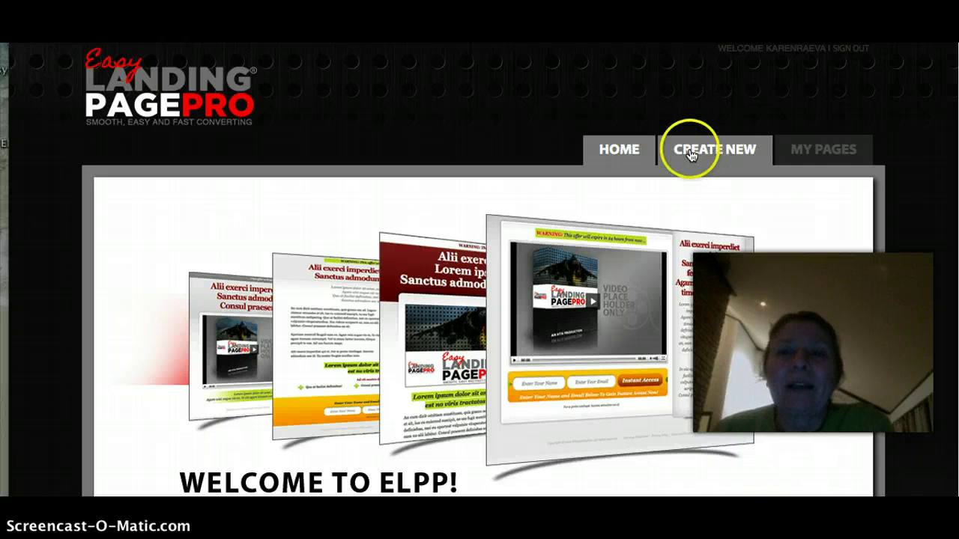
Open the saved 'create lifestyle freedom' page from My Pages
{"action": "left_click", "coordinate": [822, 152]}
{"action": "scroll", "coordinate": [869, 285], "scroll_direction": "down", "scroll_amount": 1}
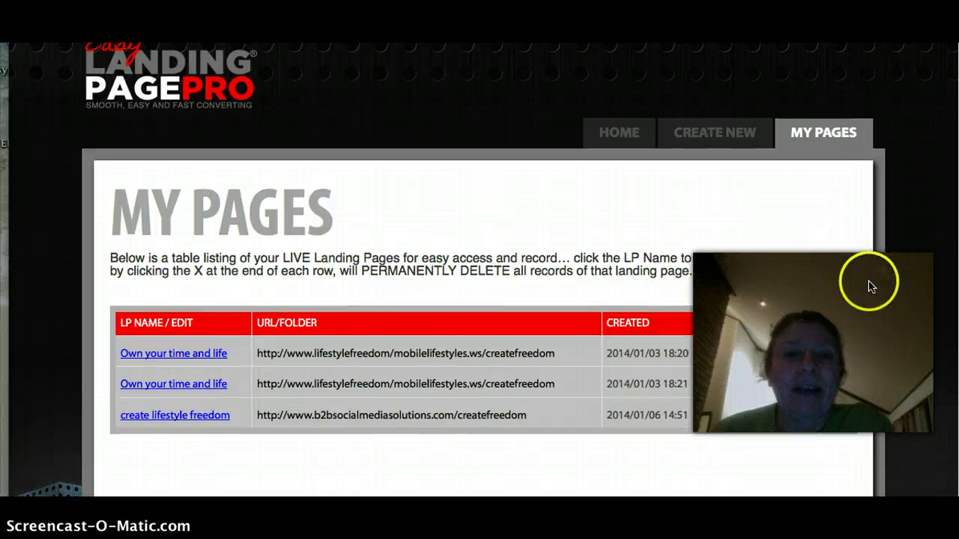
{"action": "scroll", "coordinate": [869, 285], "scroll_direction": "down", "scroll_amount": 3}
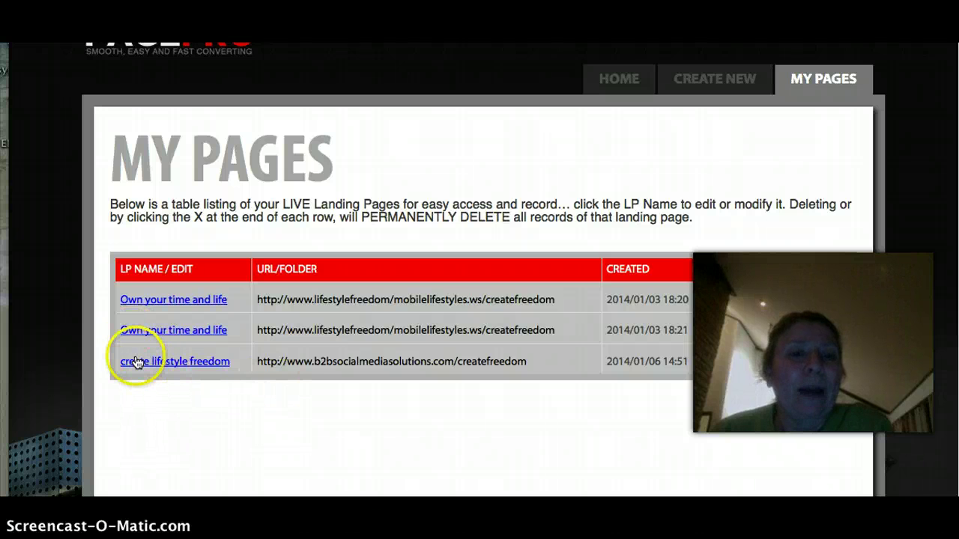
{"action": "left_click", "coordinate": [179, 364]}
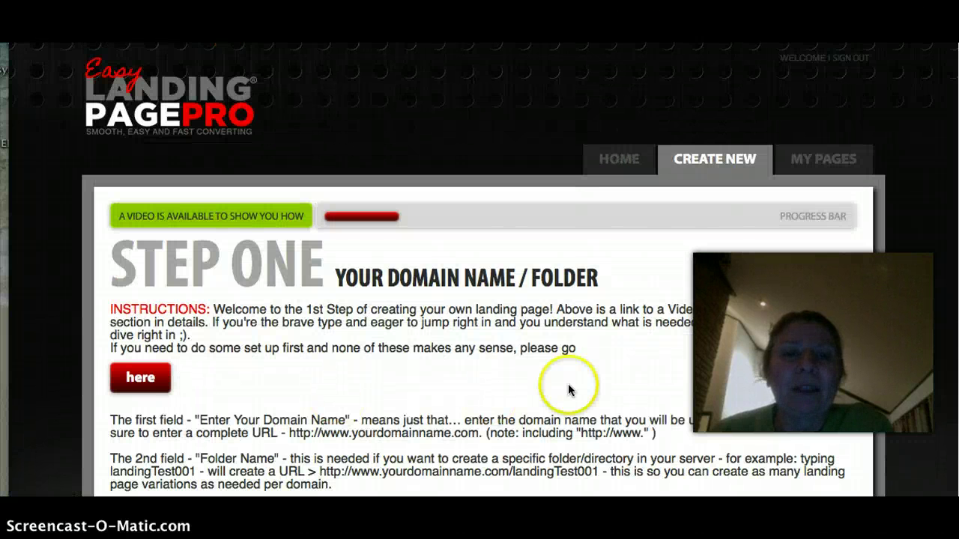
Check Step One's domain b2bsocialmediasolutions.com and folder name createfreedom
{"action": "scroll", "coordinate": [610, 396], "scroll_direction": "down", "scroll_amount": 1}
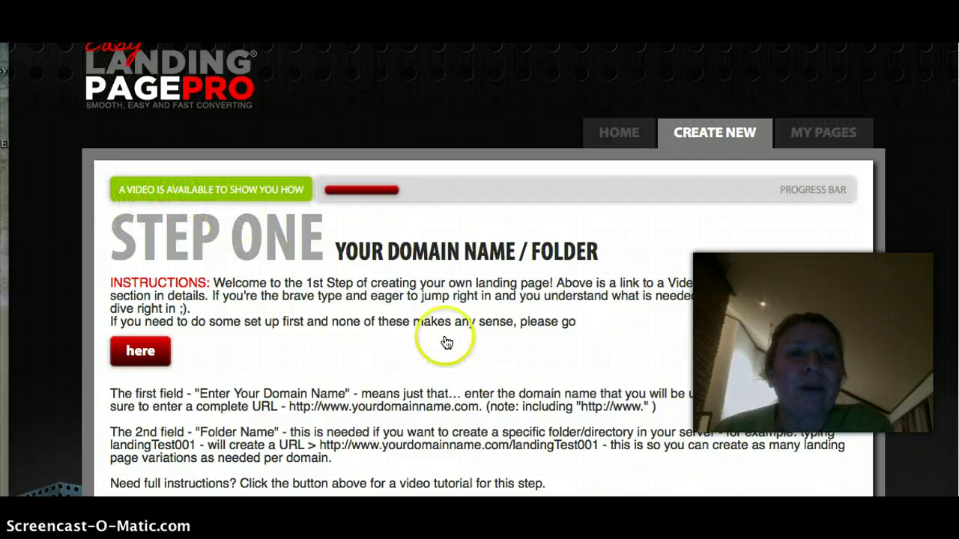
{"action": "scroll", "coordinate": [561, 378], "scroll_direction": "down", "scroll_amount": 1}
{"action": "scroll", "coordinate": [618, 386], "scroll_direction": "down", "scroll_amount": 5}
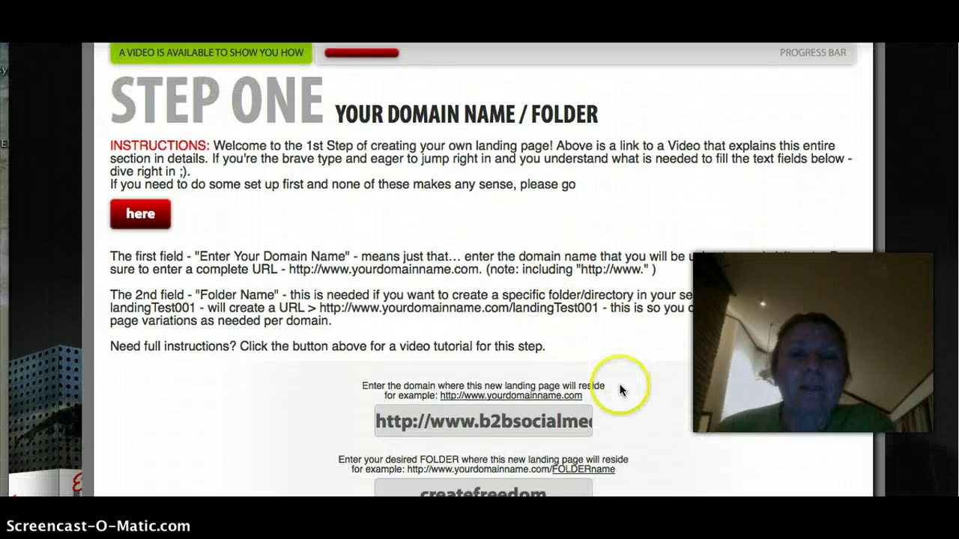
{"action": "scroll", "coordinate": [642, 343], "scroll_direction": "down", "scroll_amount": 4}
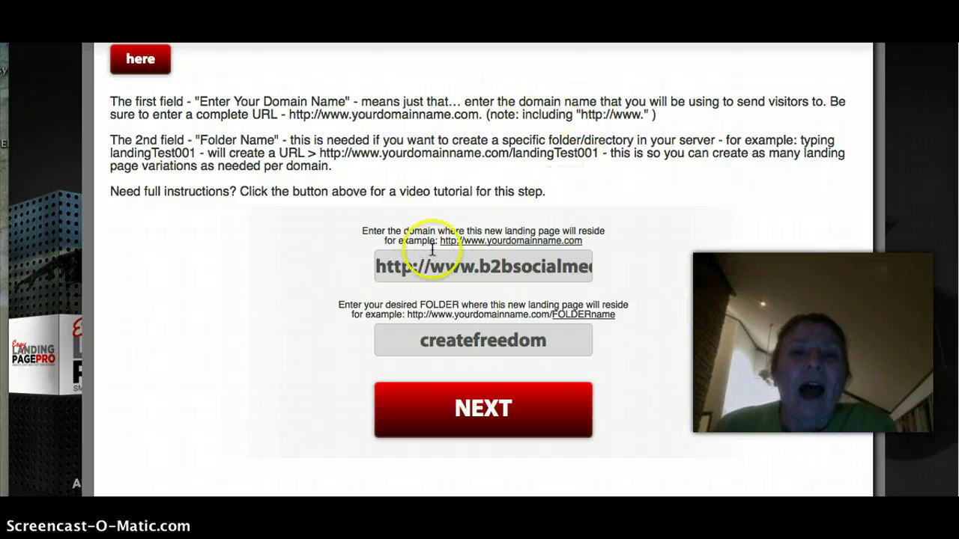
{"action": "scroll", "coordinate": [703, 294], "scroll_direction": "up", "scroll_amount": 1}
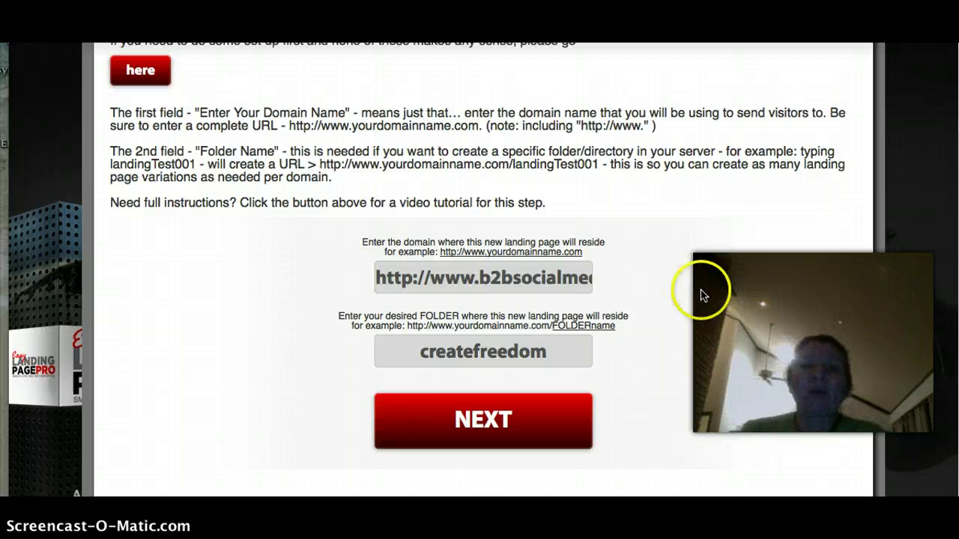
{"action": "left_click", "coordinate": [722, 258]}
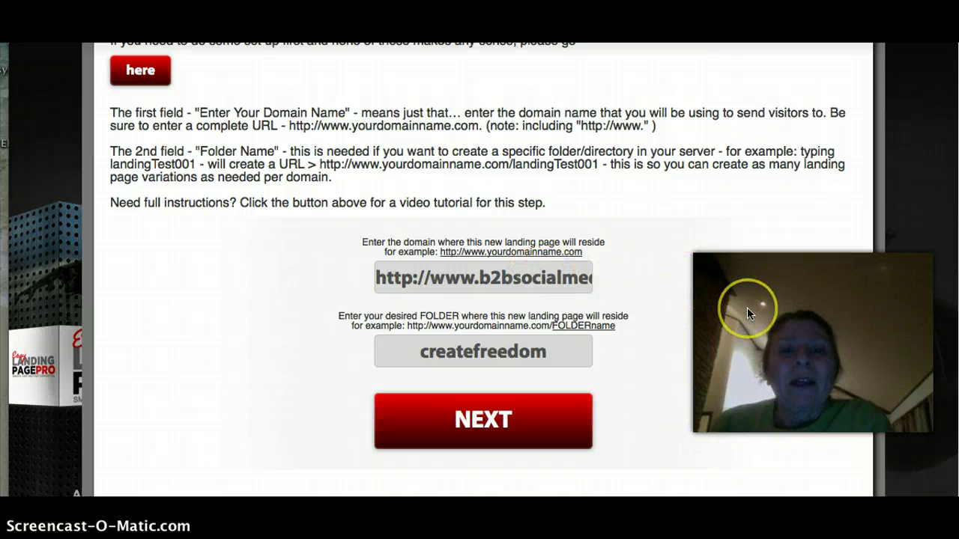
{"action": "scroll", "coordinate": [735, 294], "scroll_direction": "down", "scroll_amount": 1}
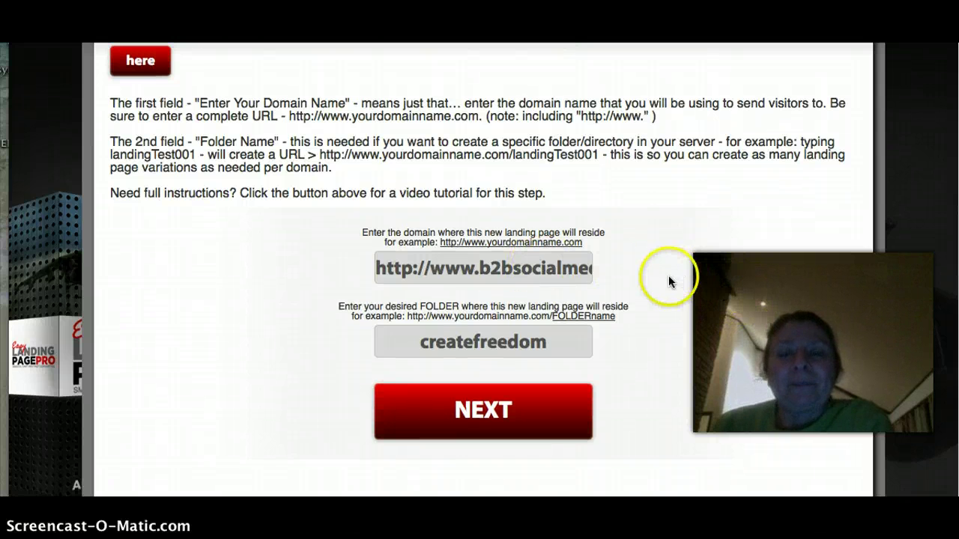
{"action": "left_click", "coordinate": [475, 268]}
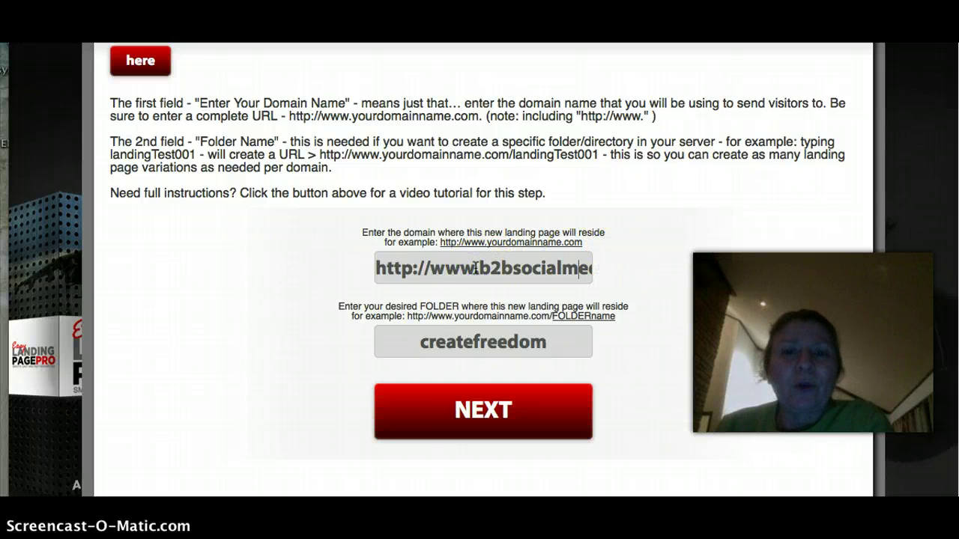
{"action": "key", "text": "Right"}
{"action": "key", "text": "Right"}
{"action": "key", "text": "Right"}
{"action": "key", "text": "Right"}
{"action": "key", "text": "Right"}
{"action": "key", "text": "Right"}
{"action": "key", "text": "Right"}
{"action": "key", "text": "Right"}
{"action": "key", "text": "Right"}
{"action": "key", "text": "Right"}
{"action": "key", "text": "Right"}
{"action": "key", "text": "Right"}
{"action": "key", "text": "Right"}
{"action": "key", "text": "Right"}
{"action": "key", "text": "Right"}
{"action": "key", "text": "Right"}
{"action": "key", "text": "Right"}
{"action": "key", "text": "Right"}
{"action": "key", "text": "Right"}
{"action": "key", "text": "Right"}
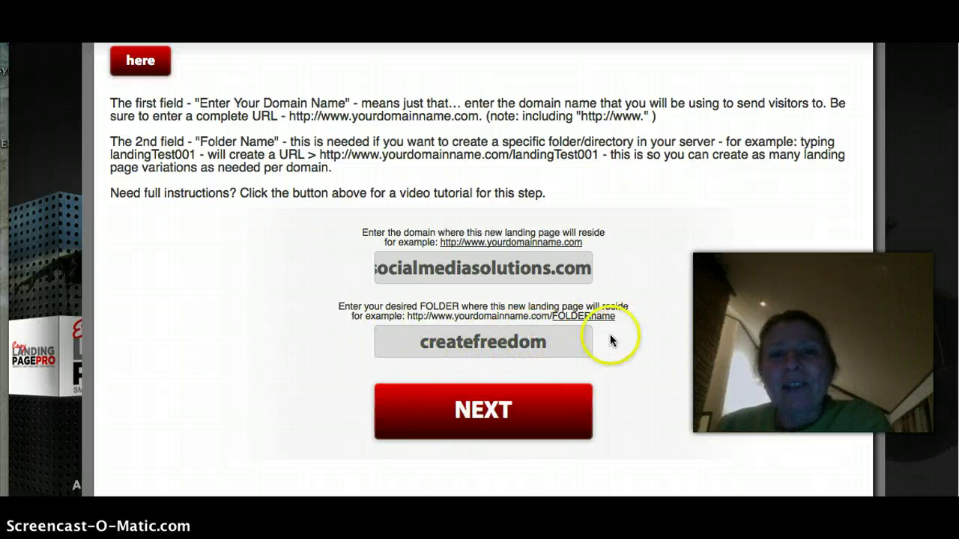
Advance to Step Two and scroll down to the hosting FTP fields
{"action": "left_click", "coordinate": [466, 420]}
{"action": "scroll", "coordinate": [520, 353], "scroll_direction": "down", "scroll_amount": 2}
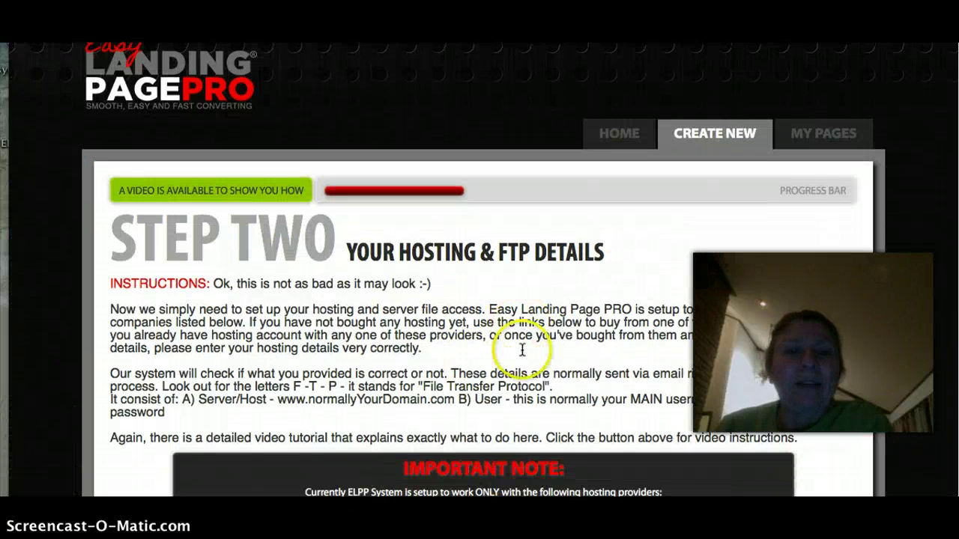
{"action": "scroll", "coordinate": [499, 309], "scroll_direction": "down", "scroll_amount": 5}
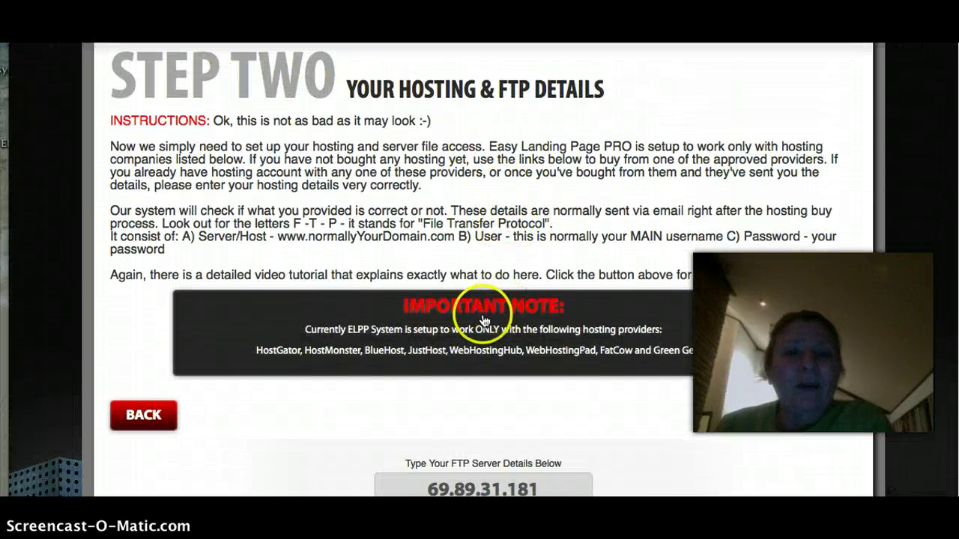
{"action": "scroll", "coordinate": [615, 364], "scroll_direction": "down", "scroll_amount": 3}
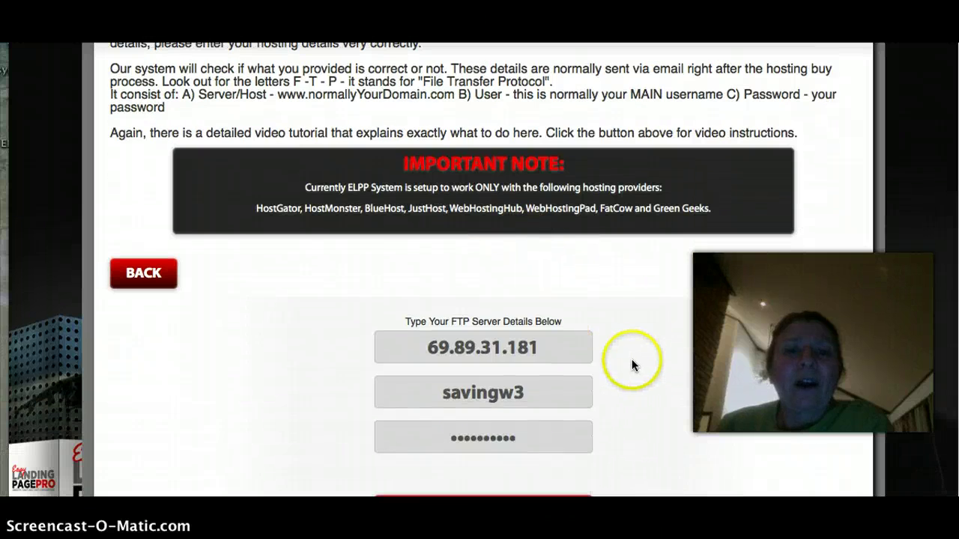
{"action": "scroll", "coordinate": [641, 365], "scroll_direction": "down", "scroll_amount": 1}
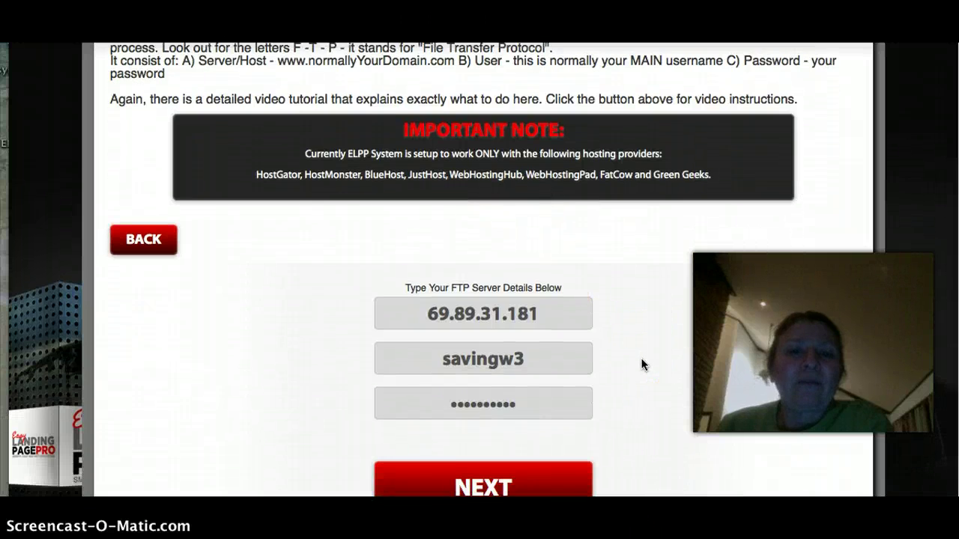
{"action": "scroll", "coordinate": [643, 364], "scroll_direction": "down", "scroll_amount": 1}
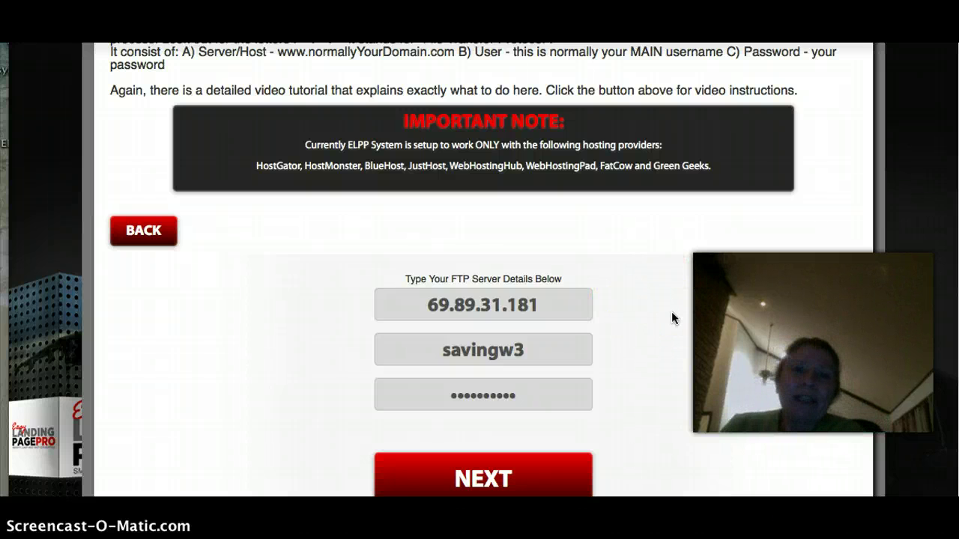
{"action": "scroll", "coordinate": [649, 317], "scroll_direction": "down", "scroll_amount": 1}
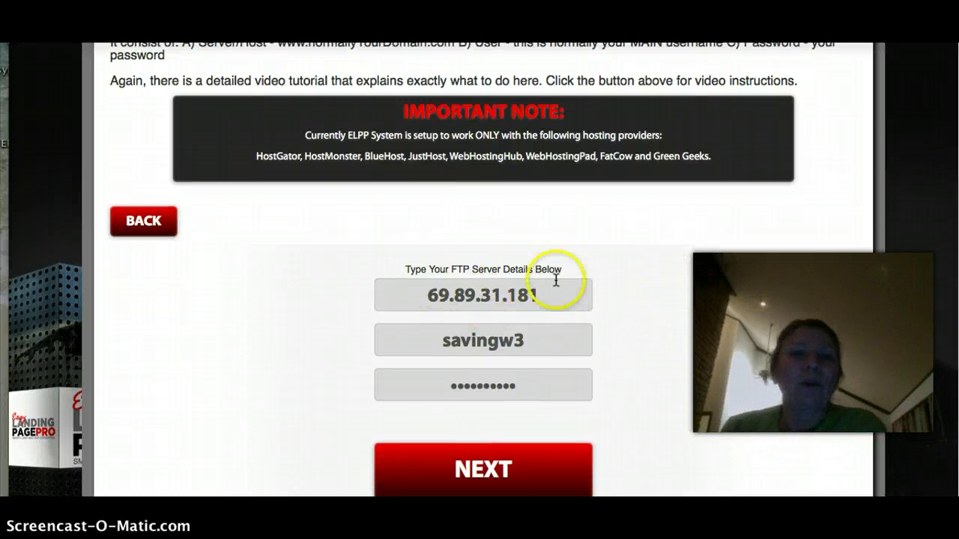
{"action": "scroll", "coordinate": [721, 308], "scroll_direction": "up", "scroll_amount": 1}
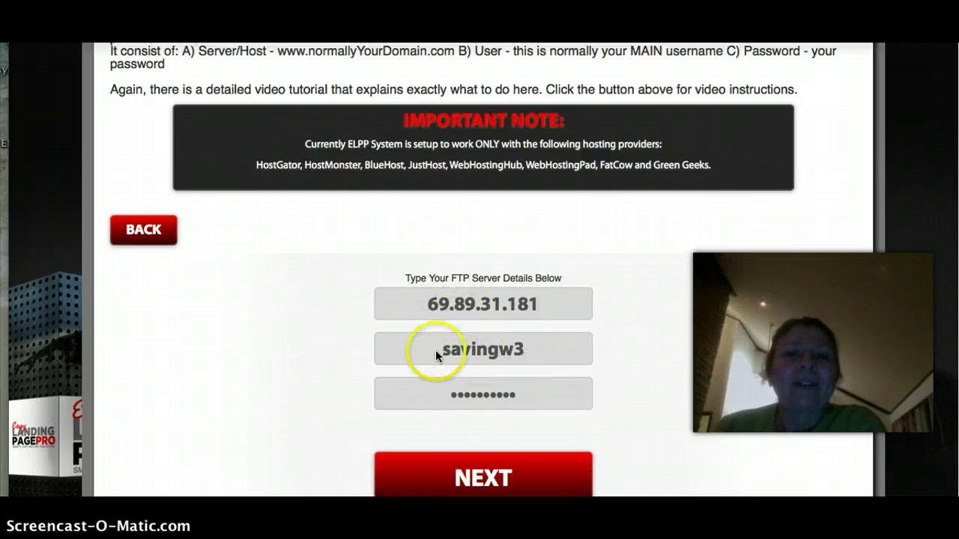
Review the prefilled FTP server 69.89.31.181, the FTP username and the password
{"action": "left_click", "coordinate": [466, 351]}
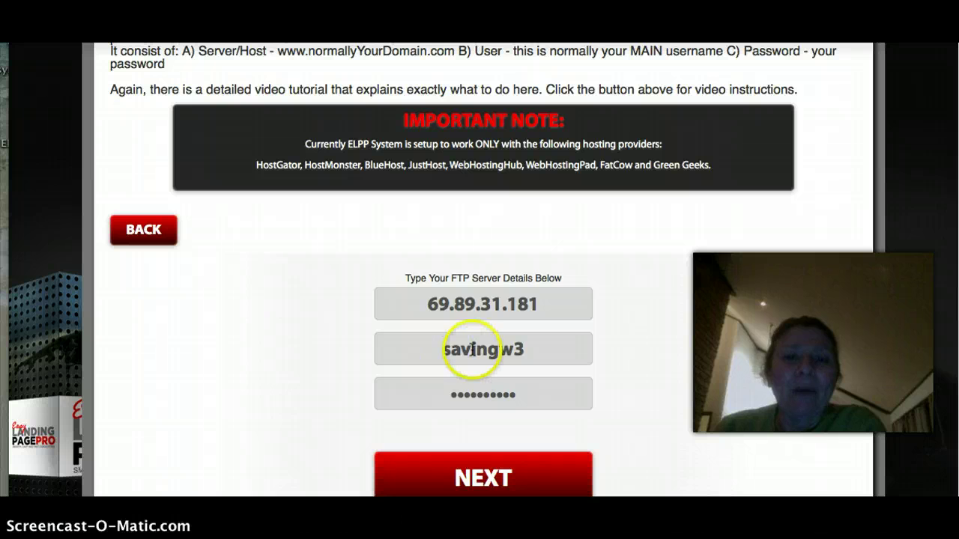
{"action": "left_click", "coordinate": [519, 349]}
{"action": "left_click", "coordinate": [530, 349]}
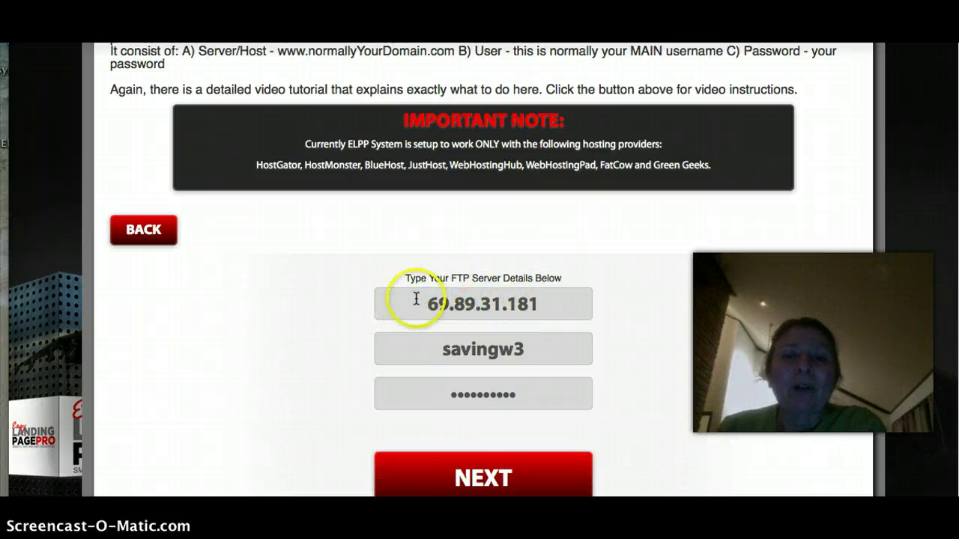
{"action": "scroll", "coordinate": [651, 311], "scroll_direction": "up", "scroll_amount": 1}
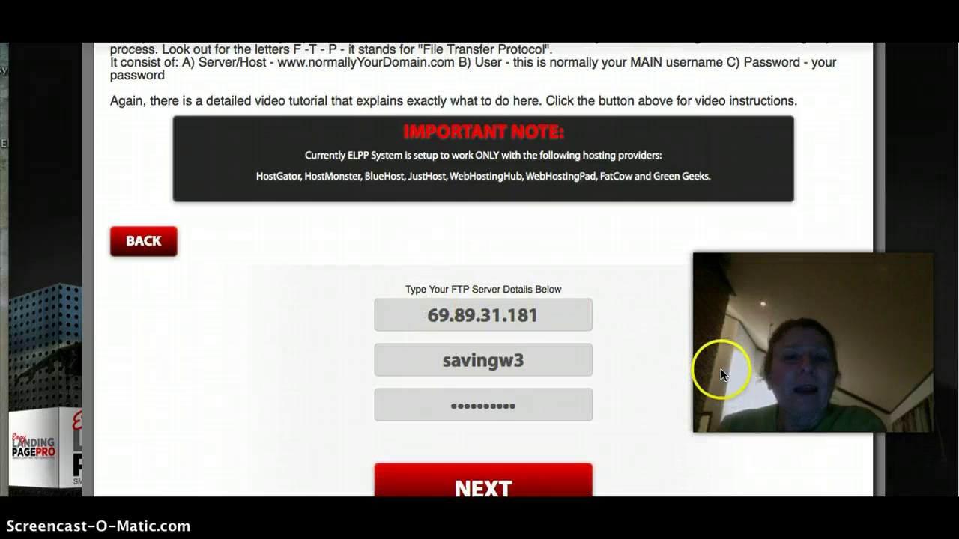
{"action": "scroll", "coordinate": [721, 368], "scroll_direction": "up", "scroll_amount": 2}
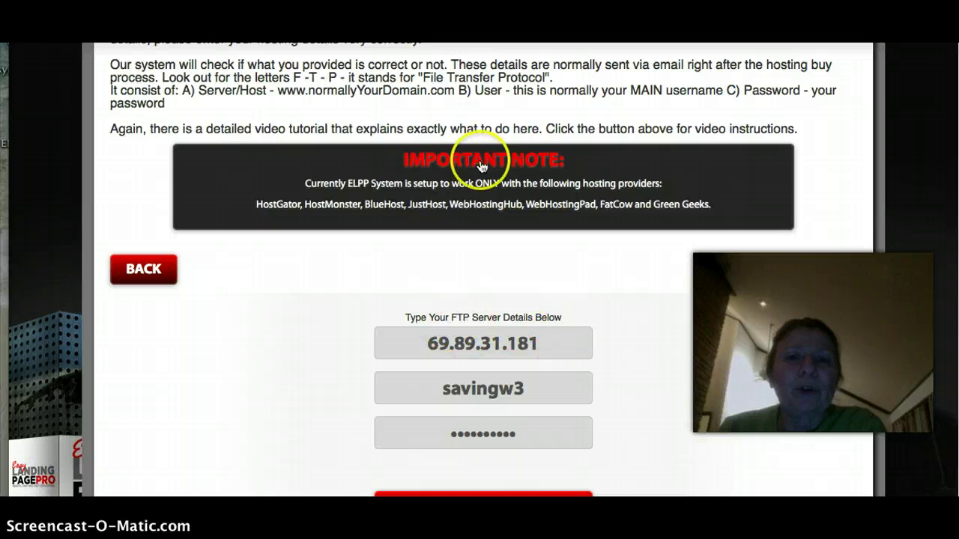
{"action": "key", "text": "ctrl+Tab"}
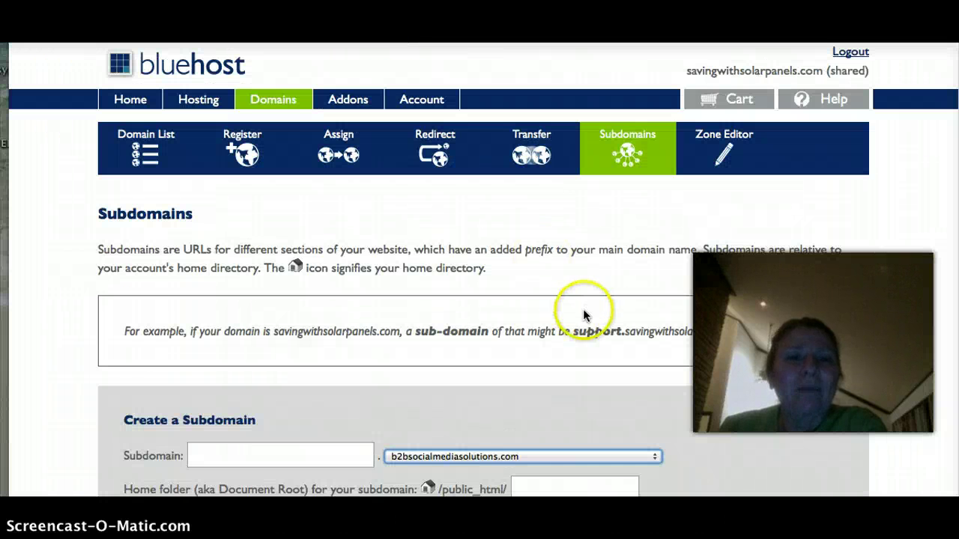
{"action": "scroll", "coordinate": [812, 345], "scroll_direction": "down", "scroll_amount": 4}
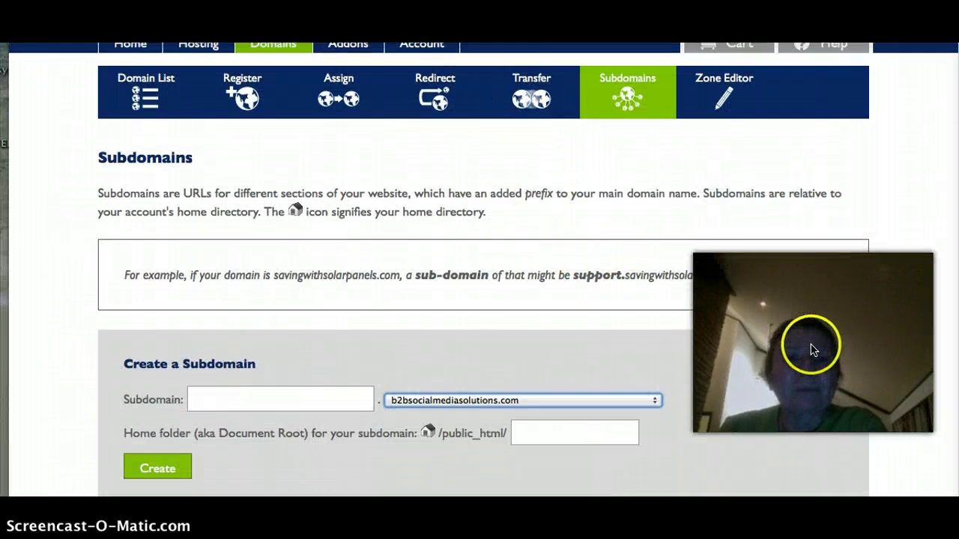
{"action": "scroll", "coordinate": [789, 333], "scroll_direction": "down", "scroll_amount": 6}
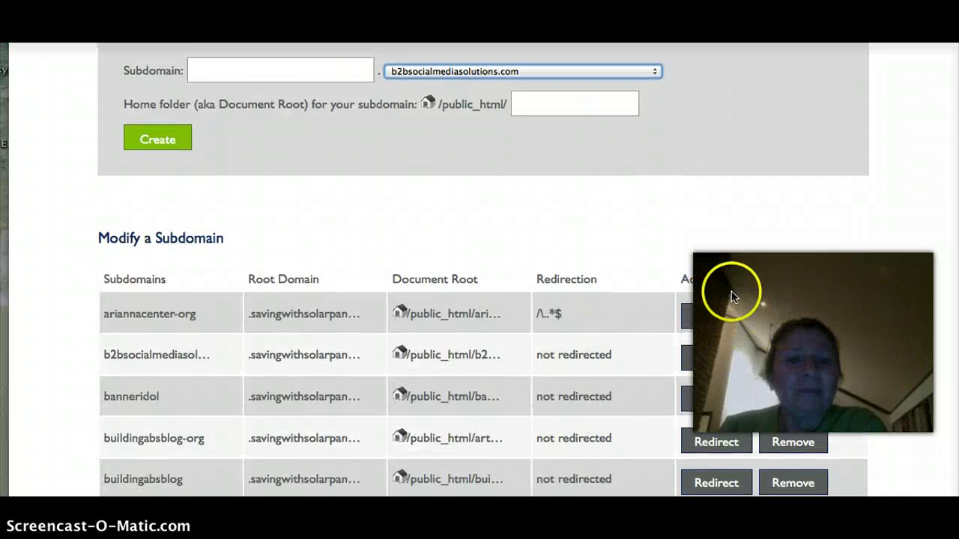
{"action": "scroll", "coordinate": [817, 329], "scroll_direction": "up", "scroll_amount": 6}
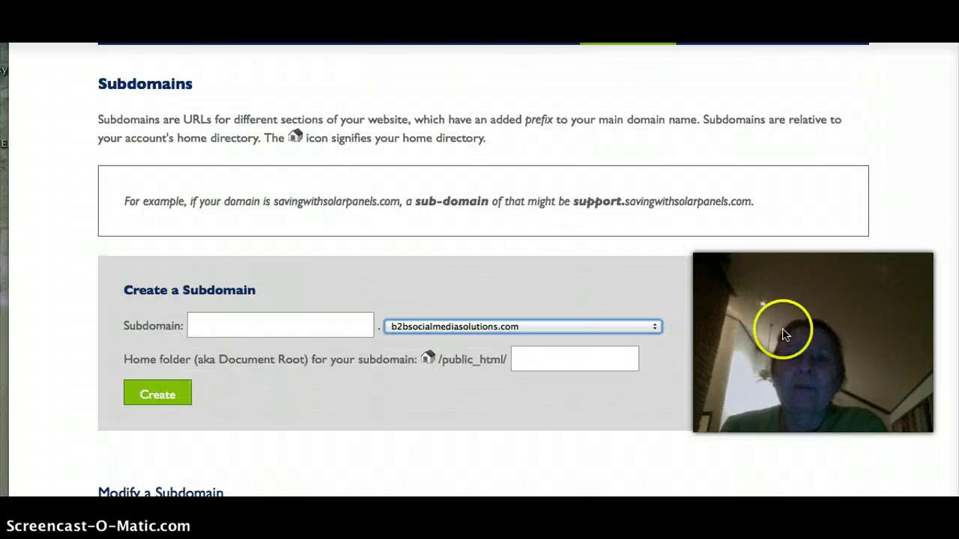
{"action": "scroll", "coordinate": [783, 333], "scroll_direction": "up", "scroll_amount": 4}
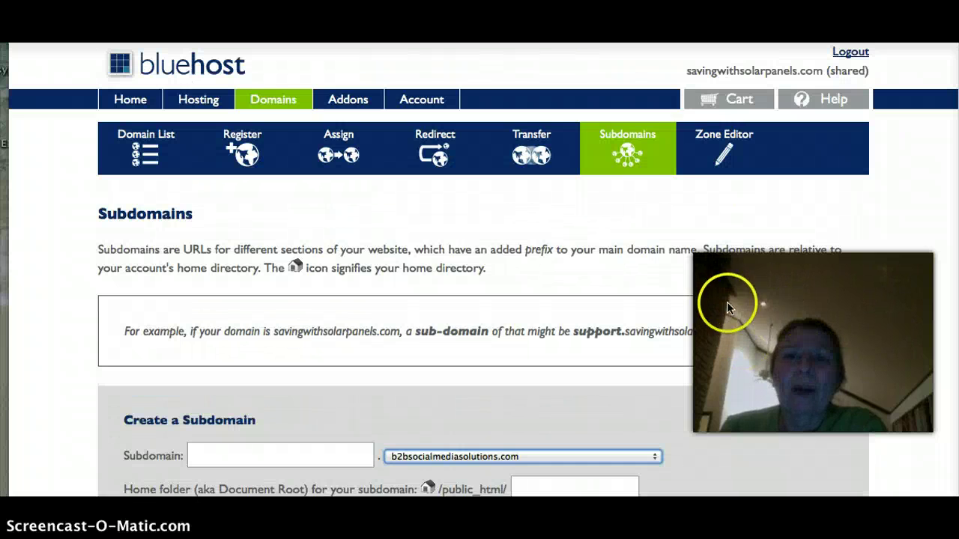
{"action": "left_click", "coordinate": [722, 143]}
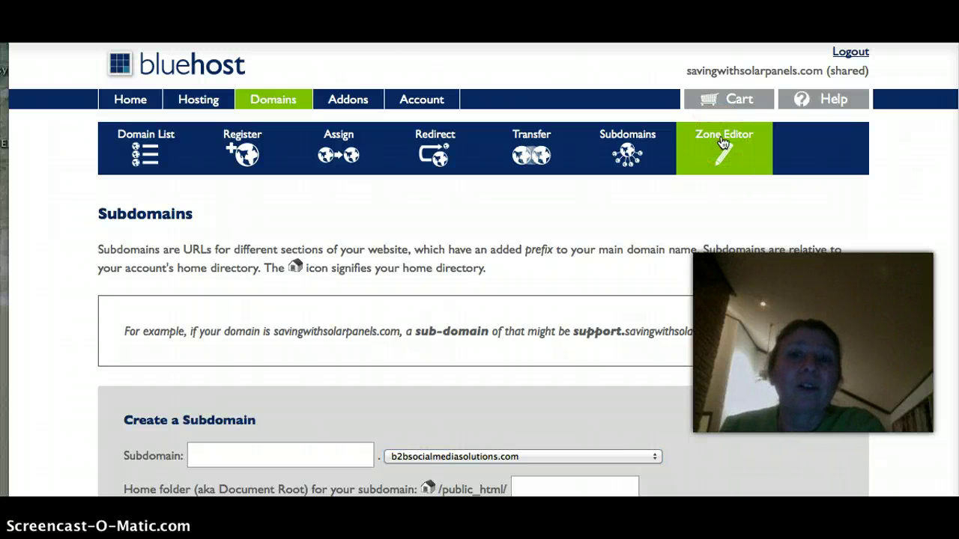
Open the Zone Editor and load the records for b2bsocialmediasolutions.com
{"action": "left_click", "coordinate": [734, 150]}
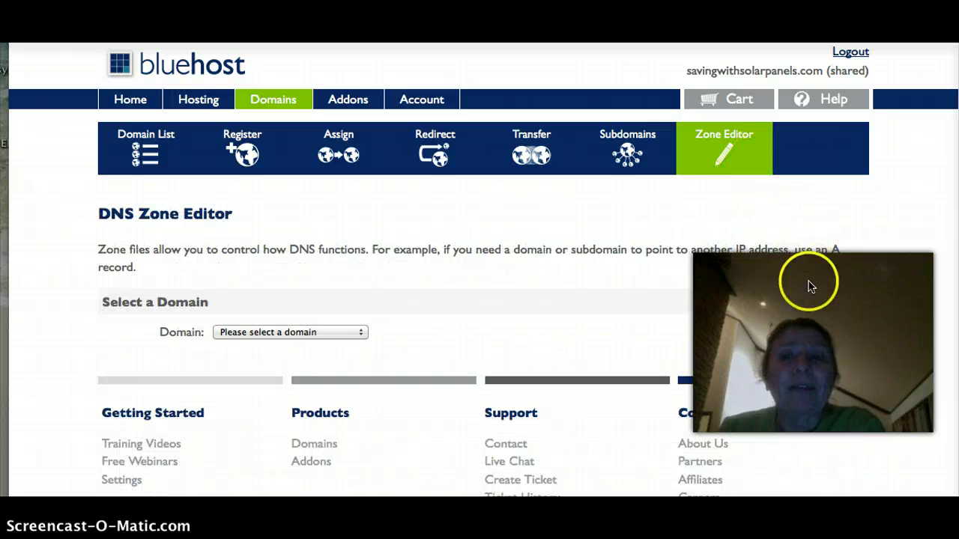
{"action": "scroll", "coordinate": [856, 304], "scroll_direction": "down", "scroll_amount": 1}
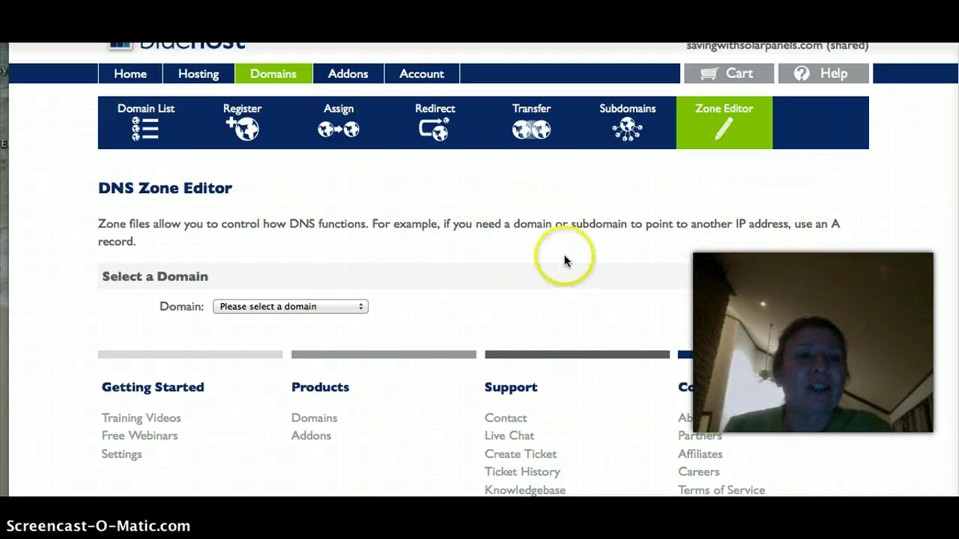
{"action": "left_click", "coordinate": [360, 308]}
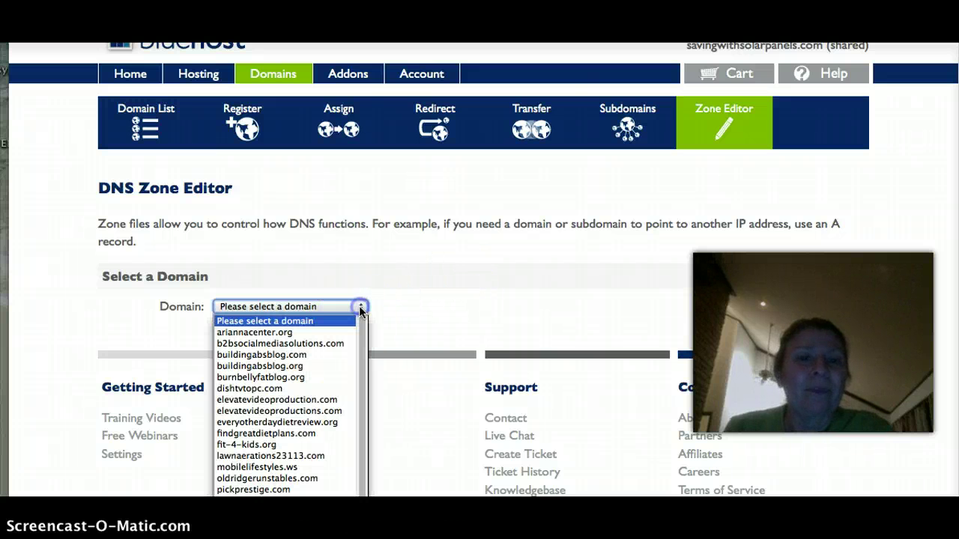
{"action": "left_click", "coordinate": [340, 347]}
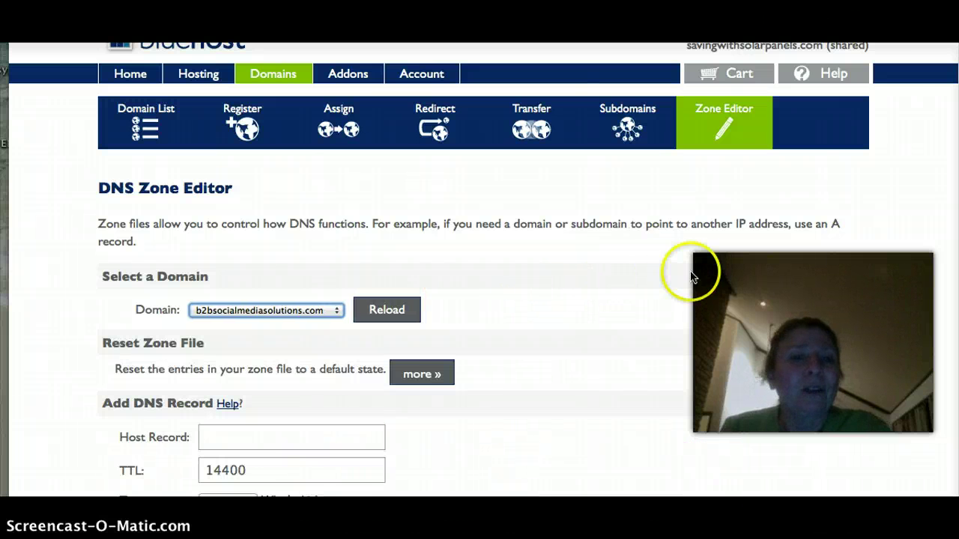
Find createlifestylefreedom pointing to 69.89.31.181 in the Zone File Records
{"action": "scroll", "coordinate": [733, 323], "scroll_direction": "down", "scroll_amount": 2}
{"action": "scroll", "coordinate": [742, 324], "scroll_direction": "down", "scroll_amount": 5}
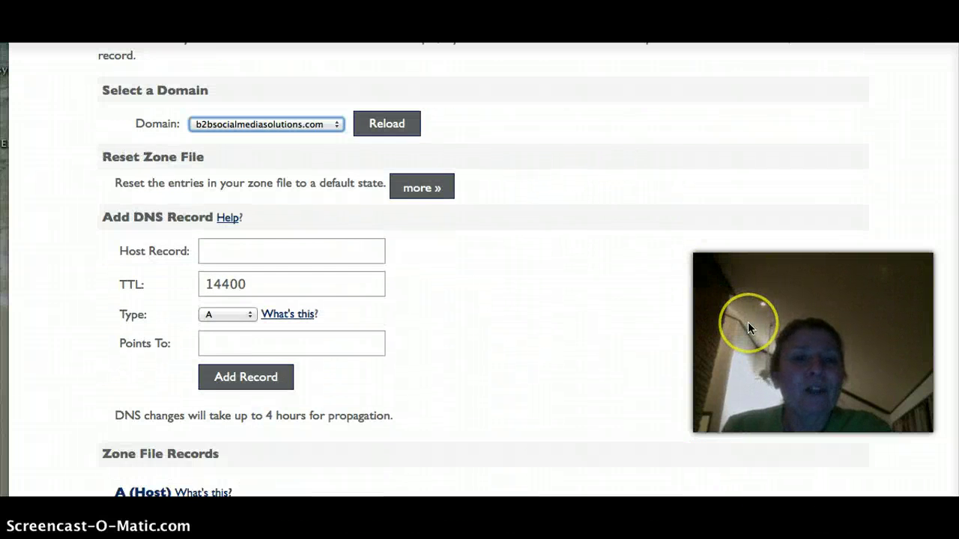
{"action": "scroll", "coordinate": [747, 327], "scroll_direction": "down", "scroll_amount": 4}
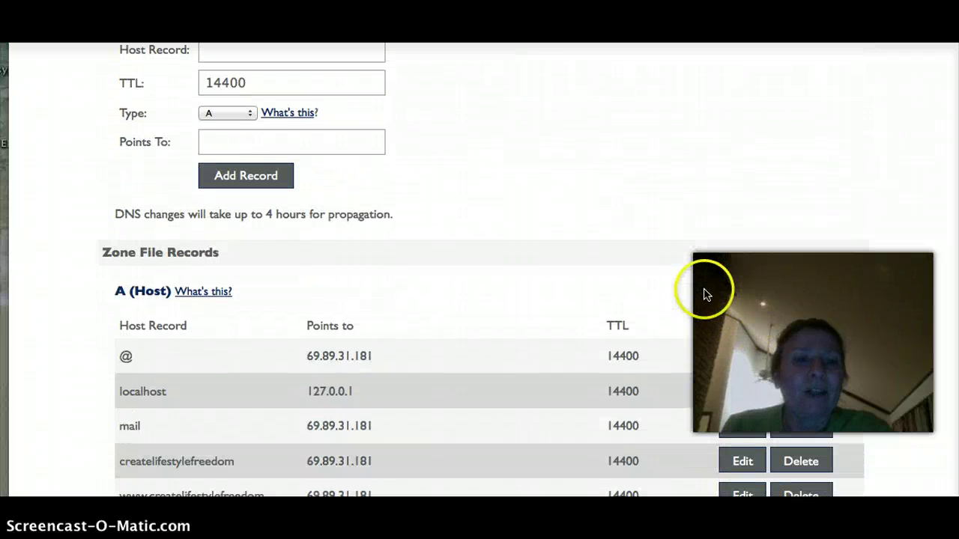
{"action": "scroll", "coordinate": [671, 258], "scroll_direction": "down", "scroll_amount": 1}
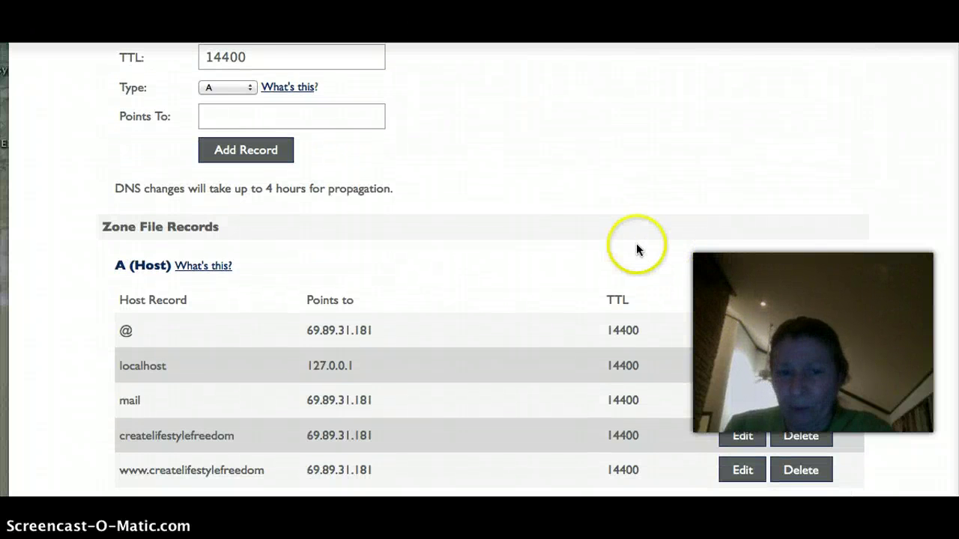
{"action": "scroll", "coordinate": [601, 270], "scroll_direction": "down", "scroll_amount": 1}
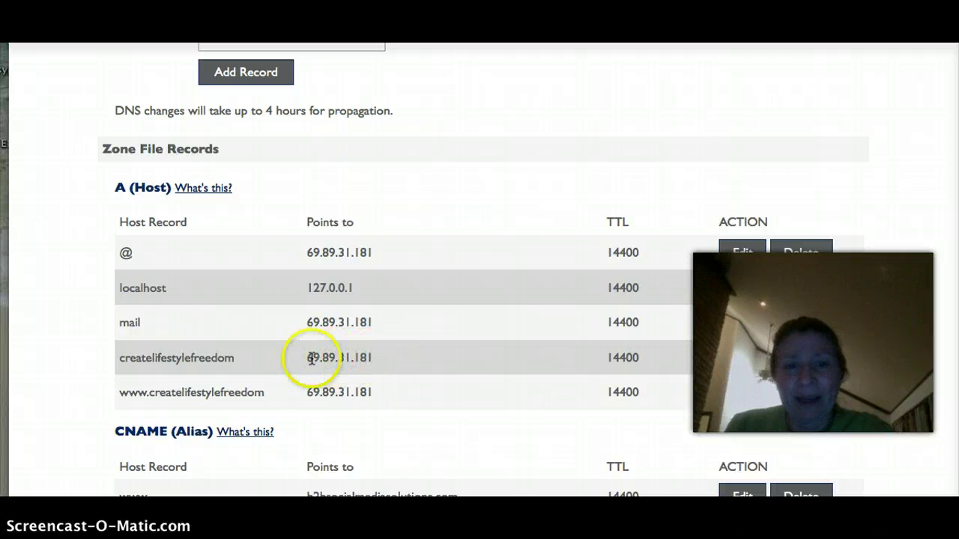
{"action": "scroll", "coordinate": [506, 399], "scroll_direction": "down", "scroll_amount": 5}
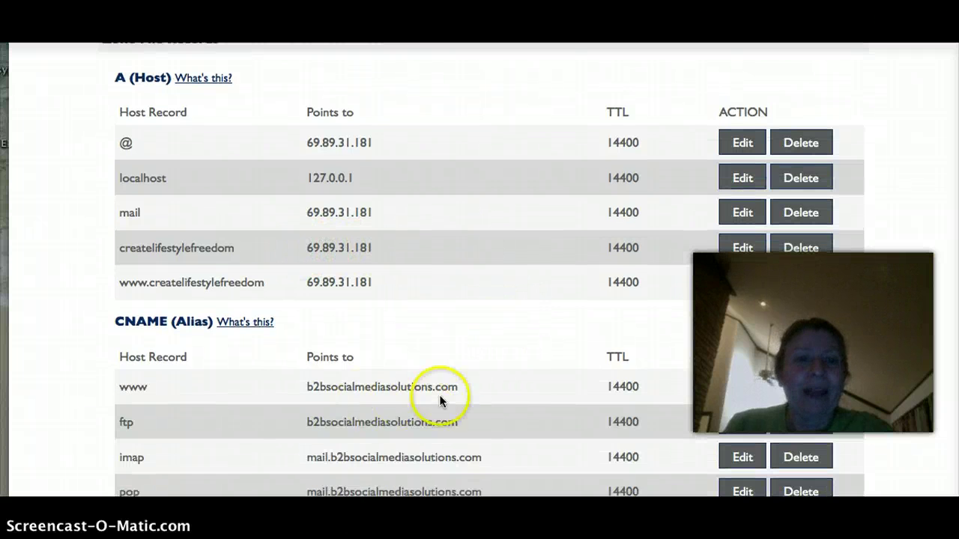
{"action": "scroll", "coordinate": [431, 400], "scroll_direction": "down", "scroll_amount": 1}
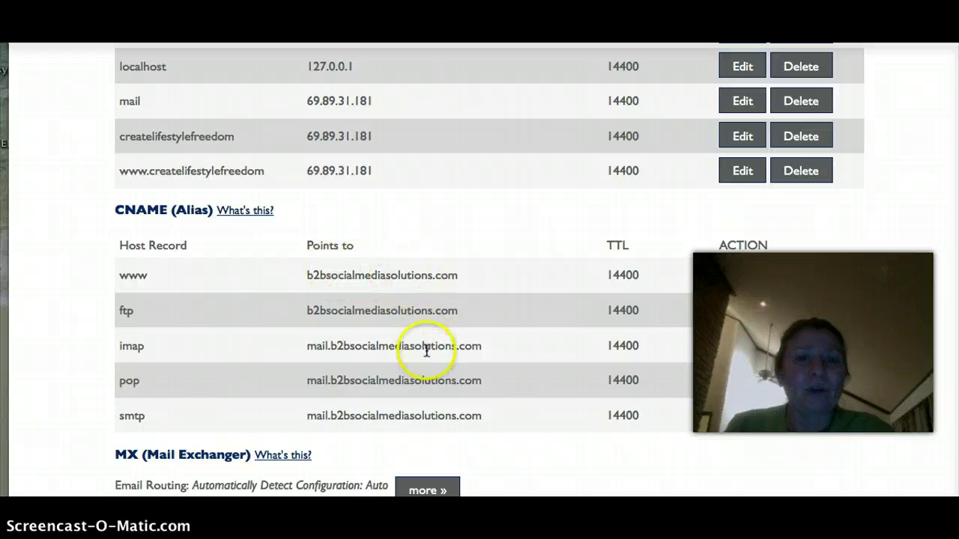
{"action": "scroll", "coordinate": [472, 300], "scroll_direction": "up", "scroll_amount": 3}
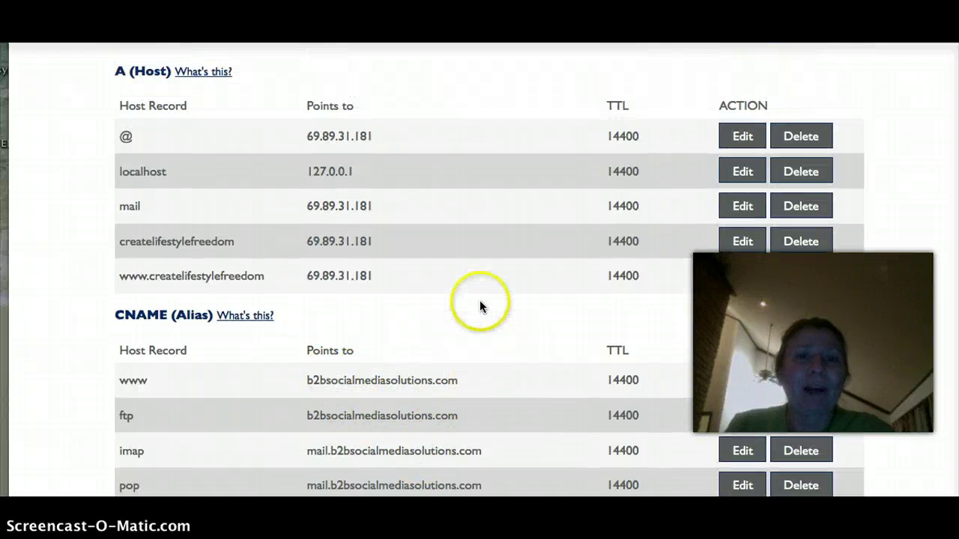
{"action": "scroll", "coordinate": [549, 349], "scroll_direction": "up", "scroll_amount": 2}
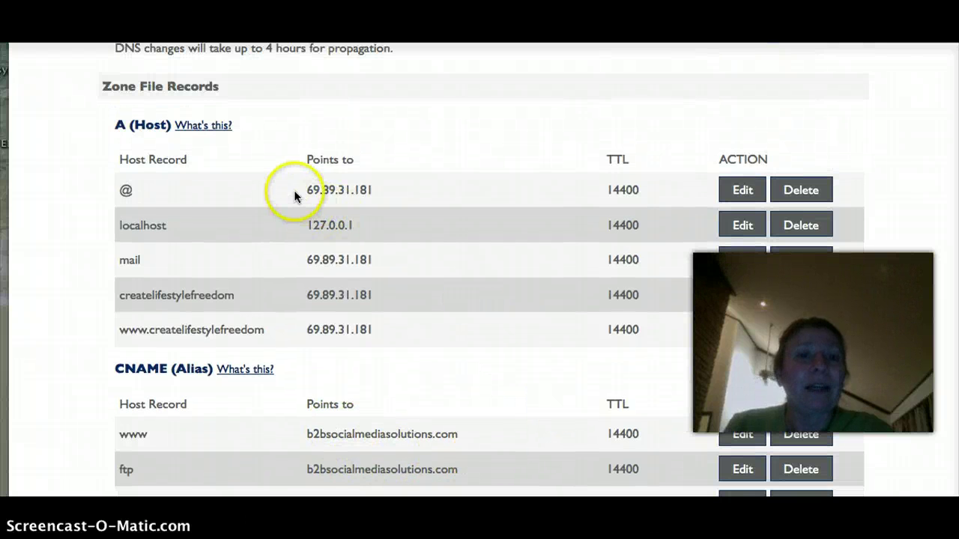
{"action": "scroll", "coordinate": [546, 324], "scroll_direction": "down", "scroll_amount": 1}
{"action": "scroll", "coordinate": [547, 319], "scroll_direction": "down", "scroll_amount": 2}
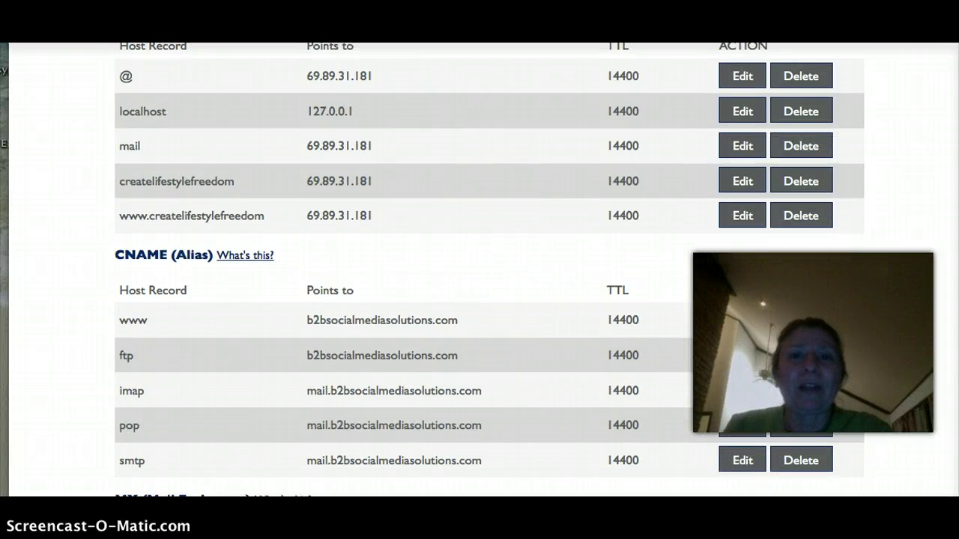
Back in Easy Landing Page Pro, confirm the FTP server field reads 69.89.31.181
{"action": "key", "text": "super+Tab"}
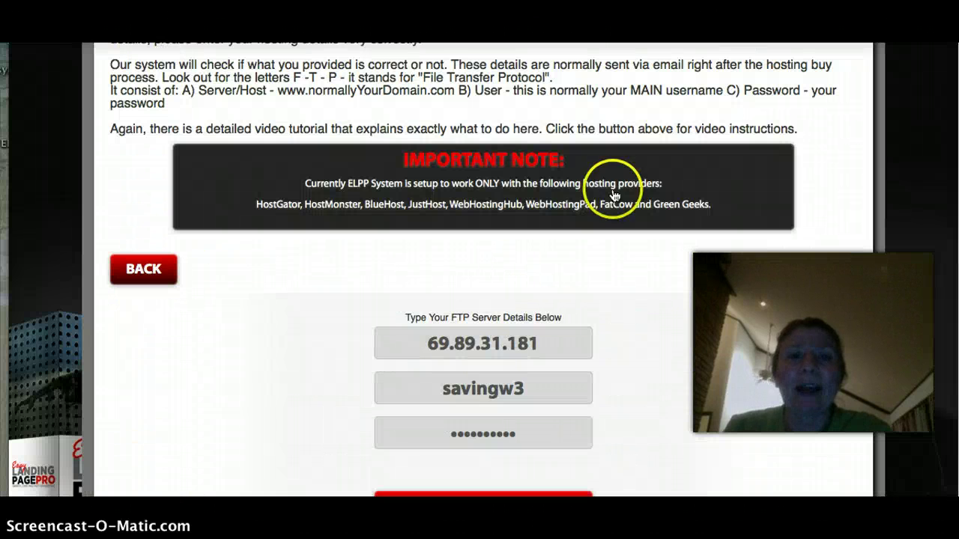
{"action": "left_click", "coordinate": [547, 343]}
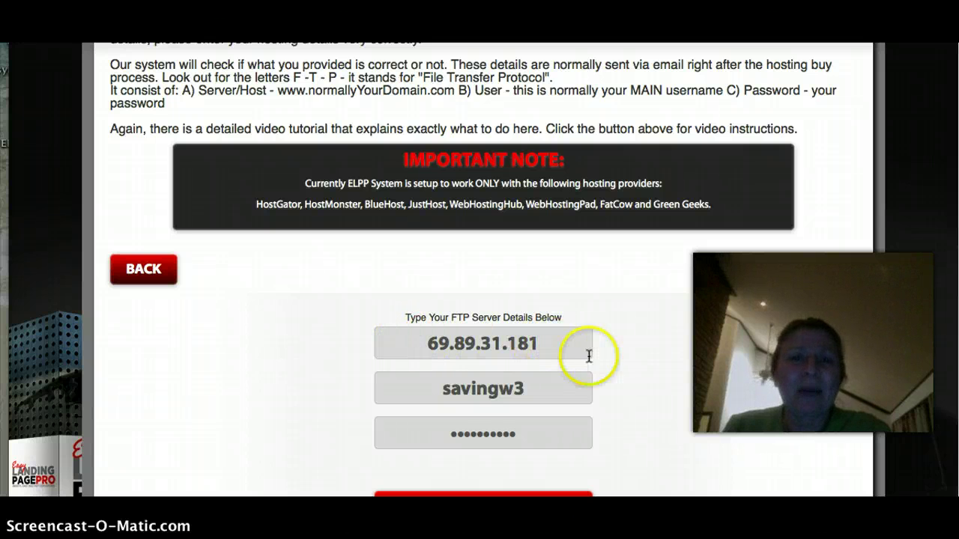
{"action": "scroll", "coordinate": [659, 367], "scroll_direction": "up", "scroll_amount": 1}
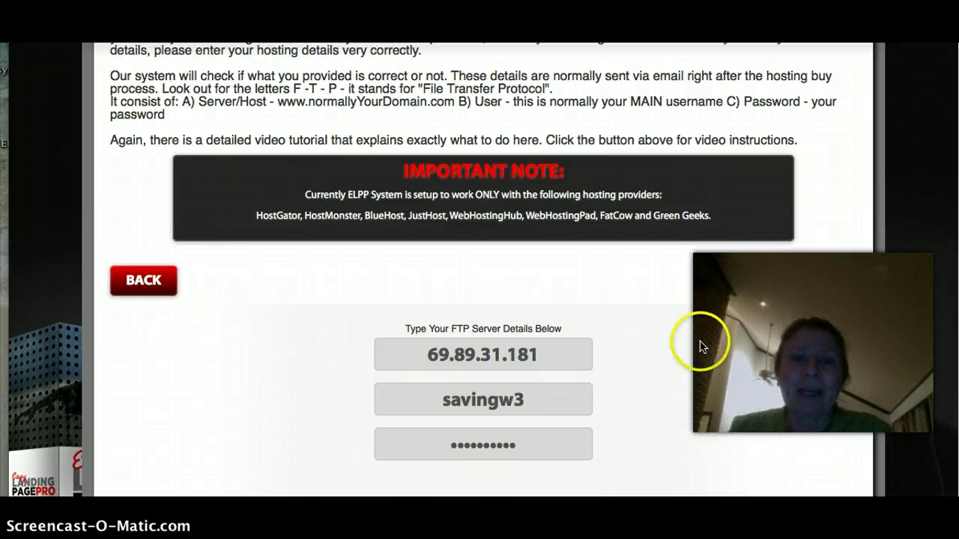
{"action": "left_click", "coordinate": [579, 352]}
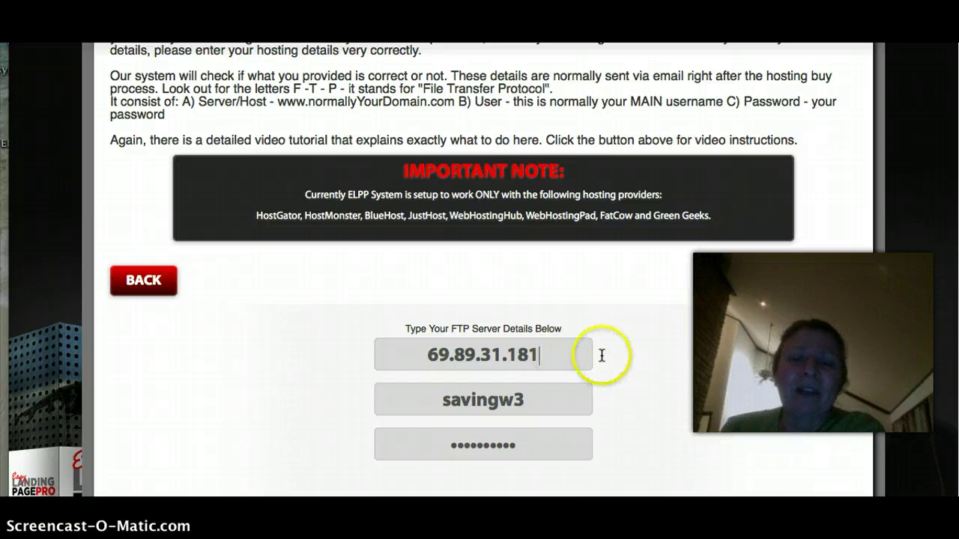
{"action": "left_click", "coordinate": [495, 348]}
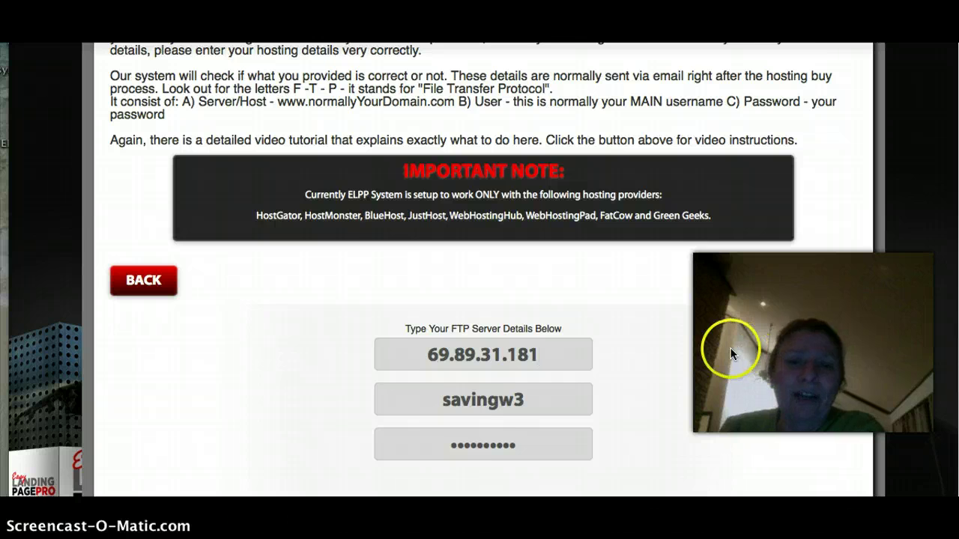
Submit the FTP details to reach Step Three, Select Your Landing Page Design
{"action": "scroll", "coordinate": [731, 354], "scroll_direction": "down", "scroll_amount": 1}
{"action": "scroll", "coordinate": [707, 349], "scroll_direction": "down", "scroll_amount": 1}
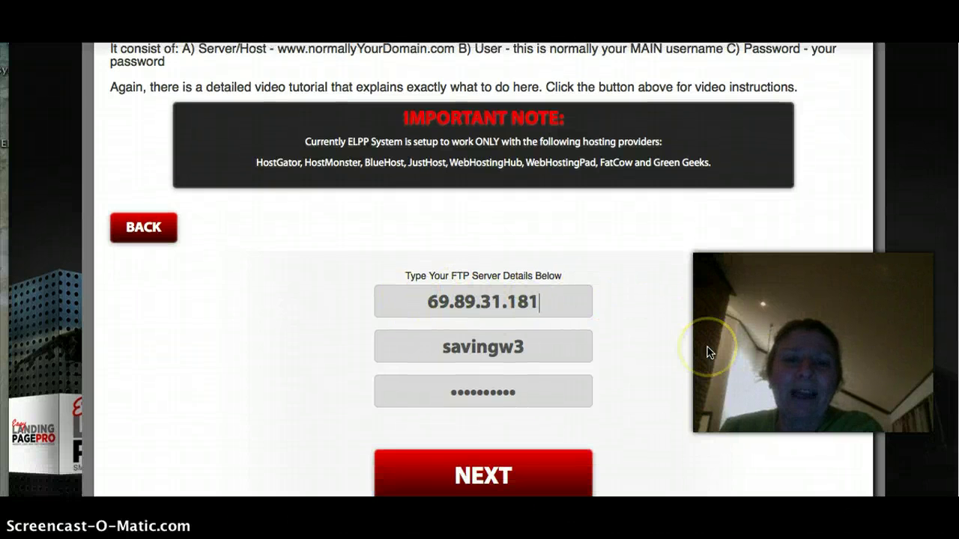
{"action": "scroll", "coordinate": [710, 352], "scroll_direction": "down", "scroll_amount": 1}
{"action": "scroll", "coordinate": [710, 352], "scroll_direction": "down", "scroll_amount": 1}
{"action": "left_click", "coordinate": [494, 415]}
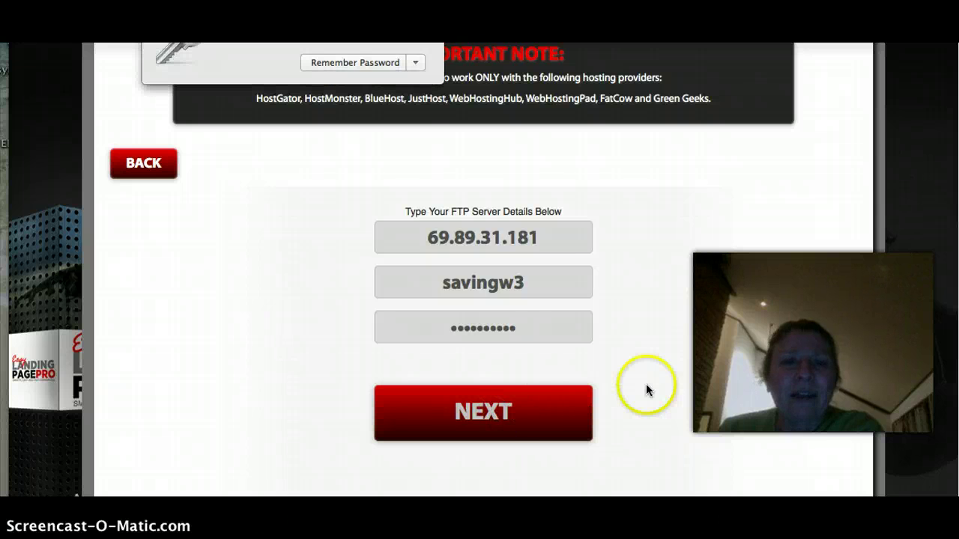
{"action": "scroll", "coordinate": [660, 350], "scroll_direction": "down", "scroll_amount": 2}
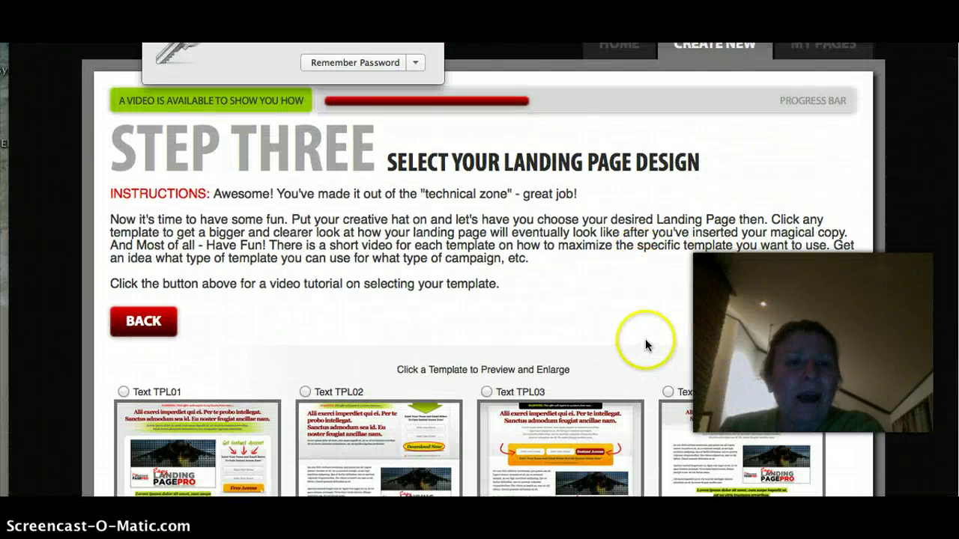
Browse the Step Three design list down through the video templates to Video TPL05
{"action": "scroll", "coordinate": [621, 324], "scroll_direction": "down", "scroll_amount": 1}
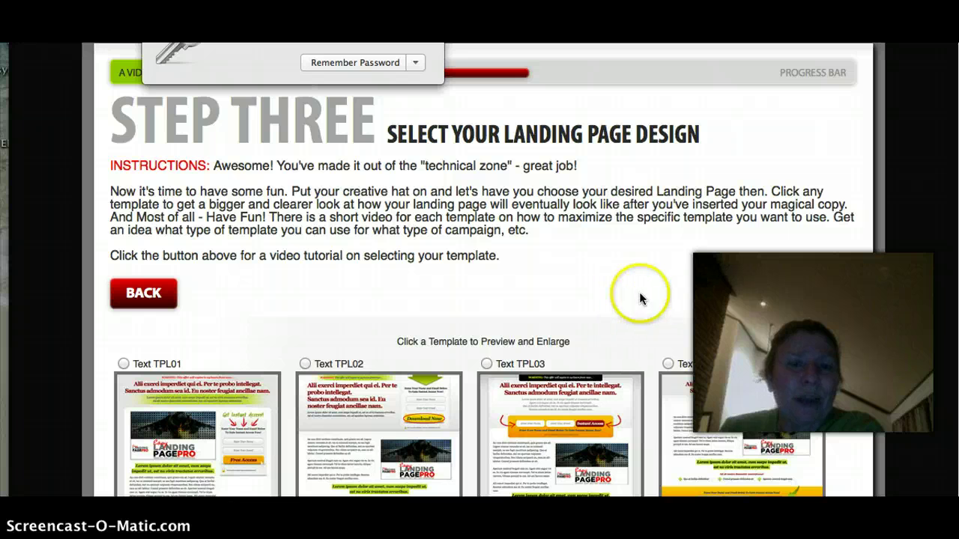
{"action": "scroll", "coordinate": [449, 333], "scroll_direction": "down", "scroll_amount": 1}
{"action": "scroll", "coordinate": [547, 269], "scroll_direction": "down", "scroll_amount": 2}
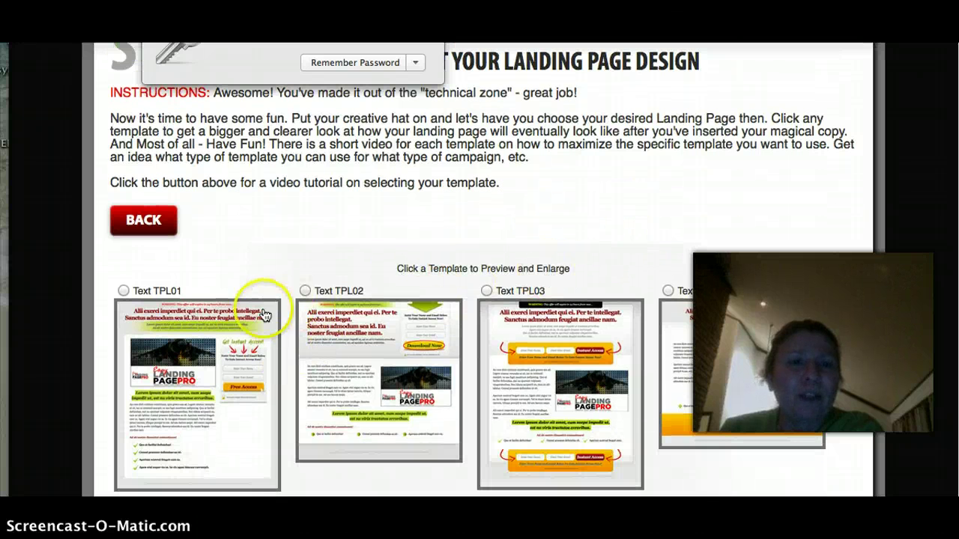
{"action": "scroll", "coordinate": [677, 338], "scroll_direction": "down", "scroll_amount": 4}
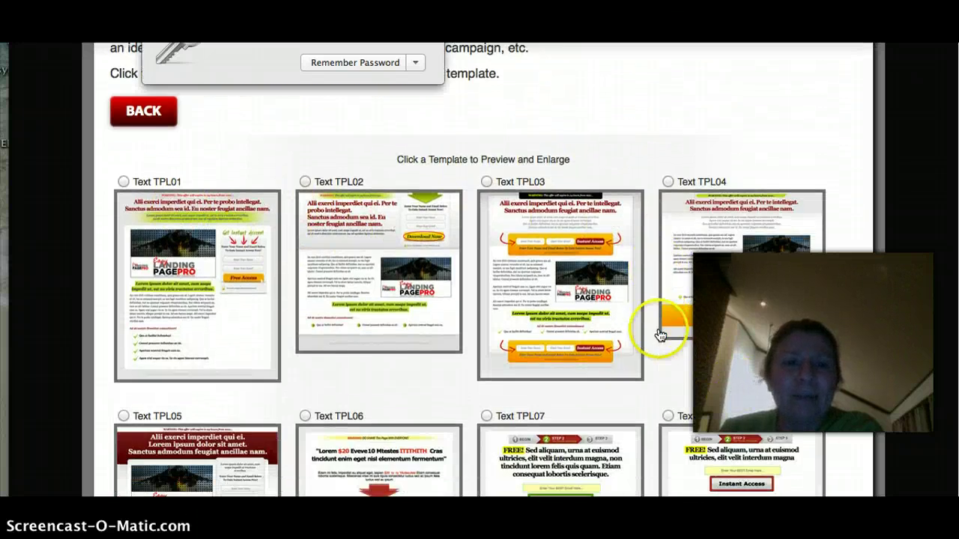
{"action": "scroll", "coordinate": [659, 335], "scroll_direction": "down", "scroll_amount": 15}
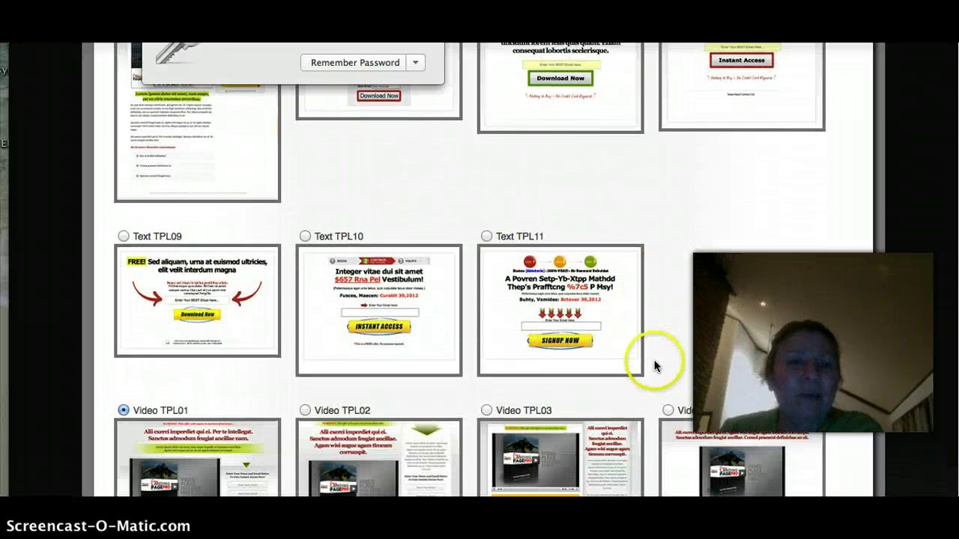
{"action": "scroll", "coordinate": [659, 367], "scroll_direction": "down", "scroll_amount": 6}
{"action": "scroll", "coordinate": [525, 359], "scroll_direction": "down", "scroll_amount": 1}
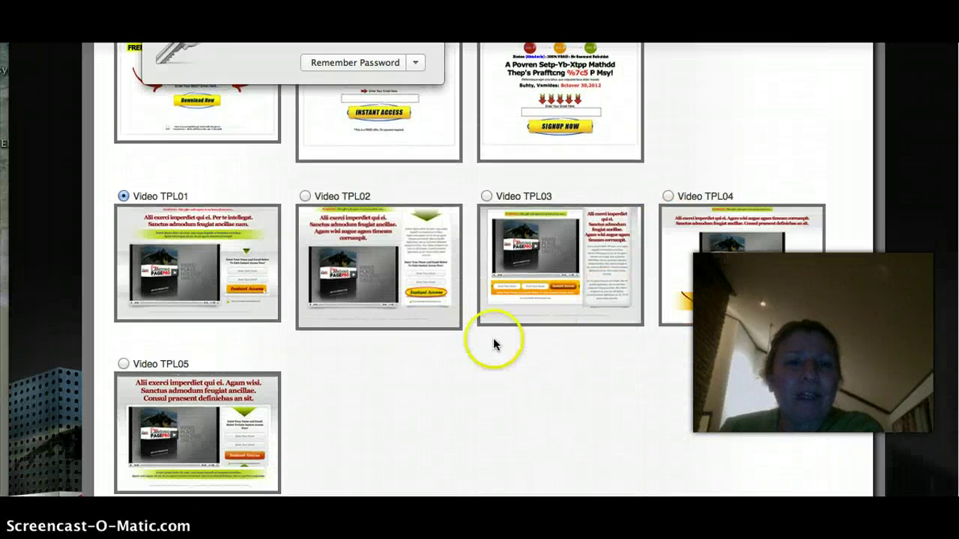
{"action": "scroll", "coordinate": [493, 338], "scroll_direction": "down", "scroll_amount": 6}
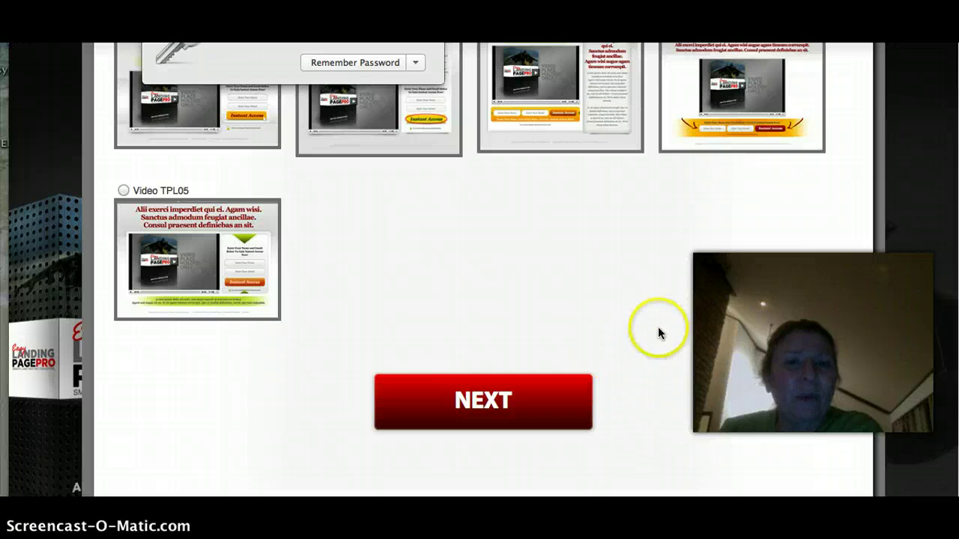
{"action": "scroll", "coordinate": [677, 357], "scroll_direction": "up", "scroll_amount": 5}
Dismiss the Remember Password popup and continue past the template choice to Step Four
{"action": "scroll", "coordinate": [682, 348], "scroll_direction": "down", "scroll_amount": 4}
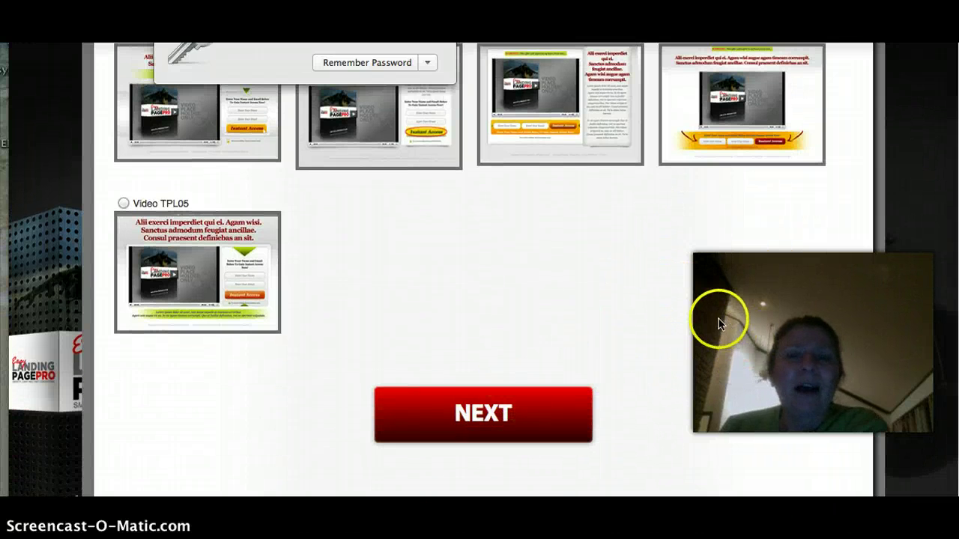
{"action": "scroll", "coordinate": [681, 336], "scroll_direction": "down", "scroll_amount": 1}
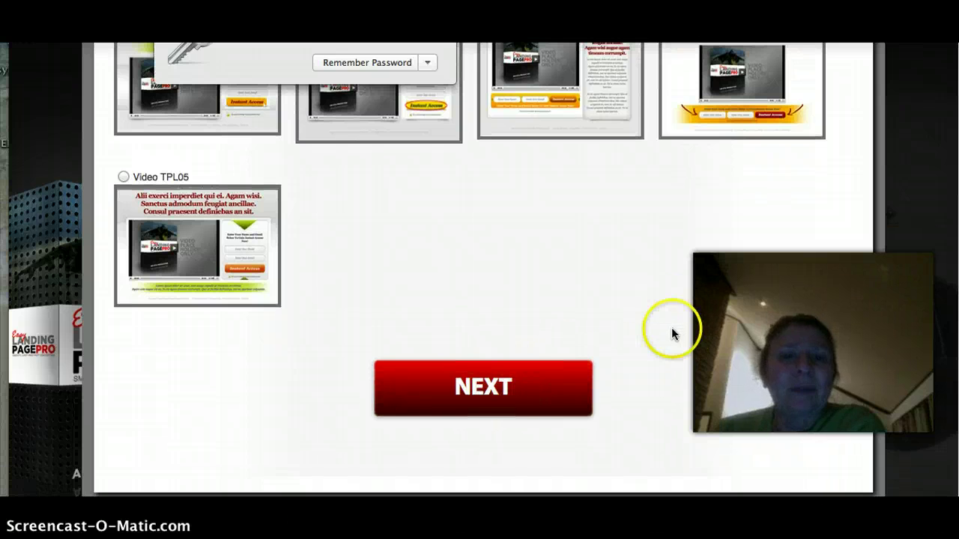
{"action": "left_click", "coordinate": [484, 394]}
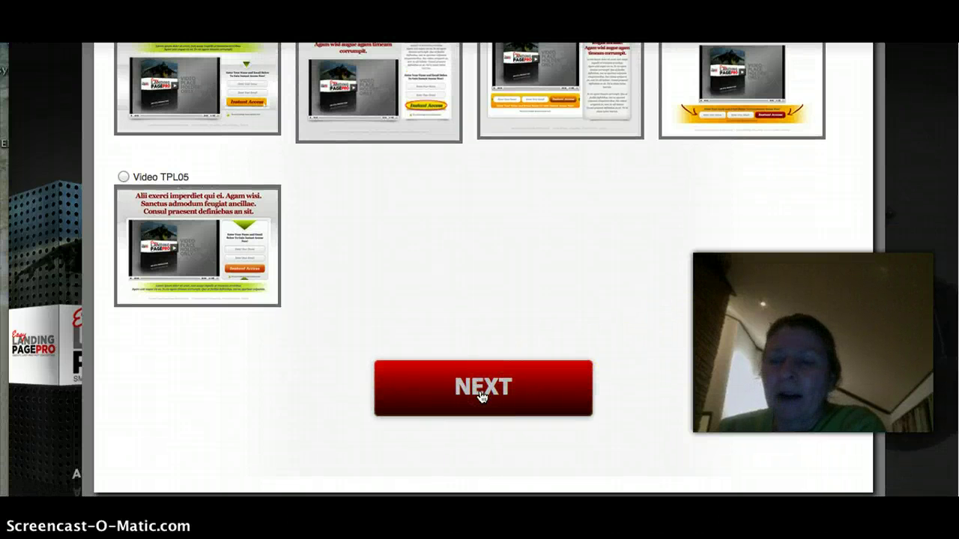
{"action": "left_click", "coordinate": [487, 391]}
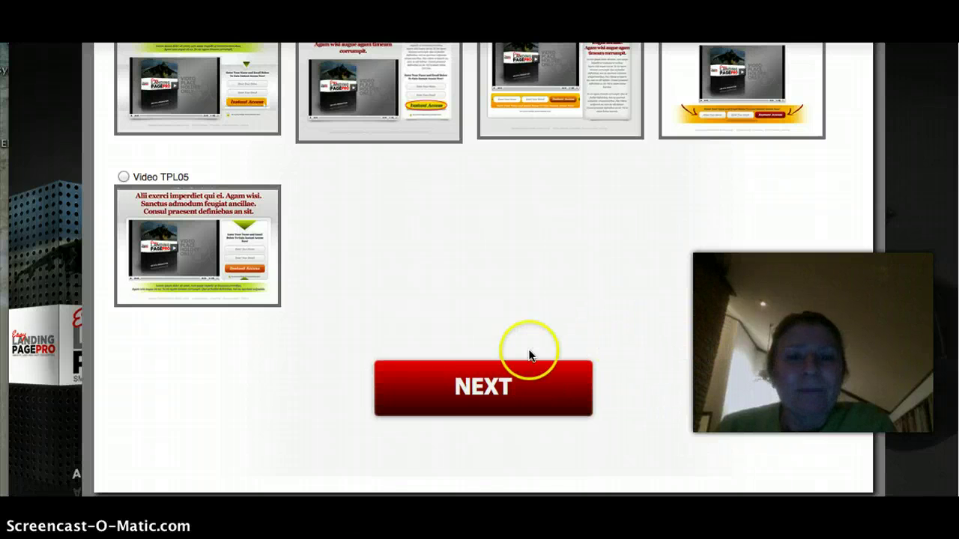
Submit the Step Four content fields with the Create Lifestyle Freedom header unchanged, reaching Step Five
{"action": "left_click", "coordinate": [480, 388]}
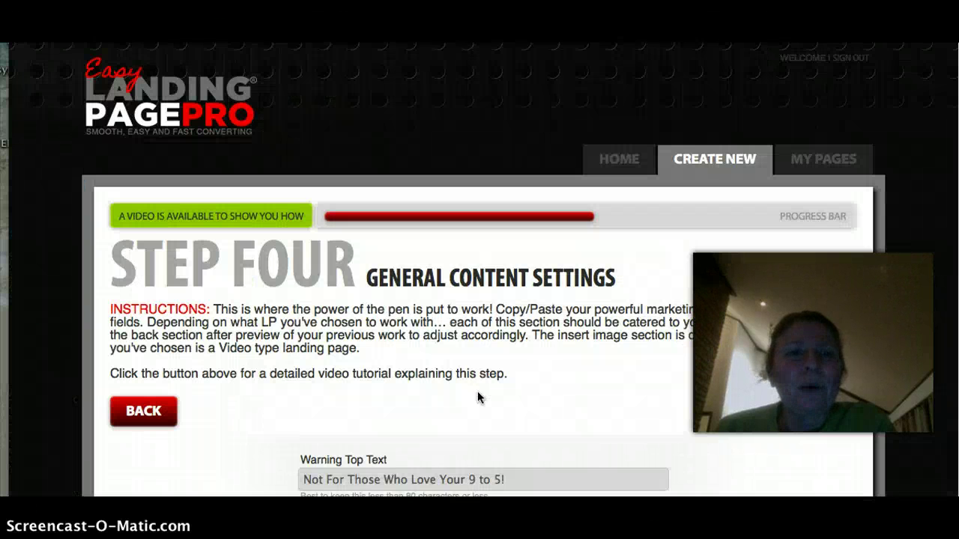
{"action": "scroll", "coordinate": [670, 377], "scroll_direction": "down", "scroll_amount": 2}
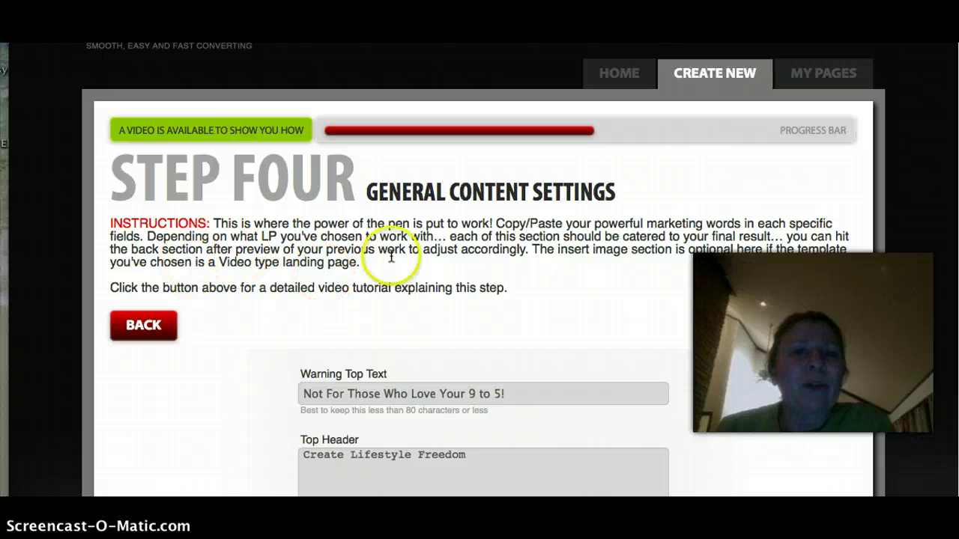
{"action": "scroll", "coordinate": [346, 333], "scroll_direction": "down", "scroll_amount": 1}
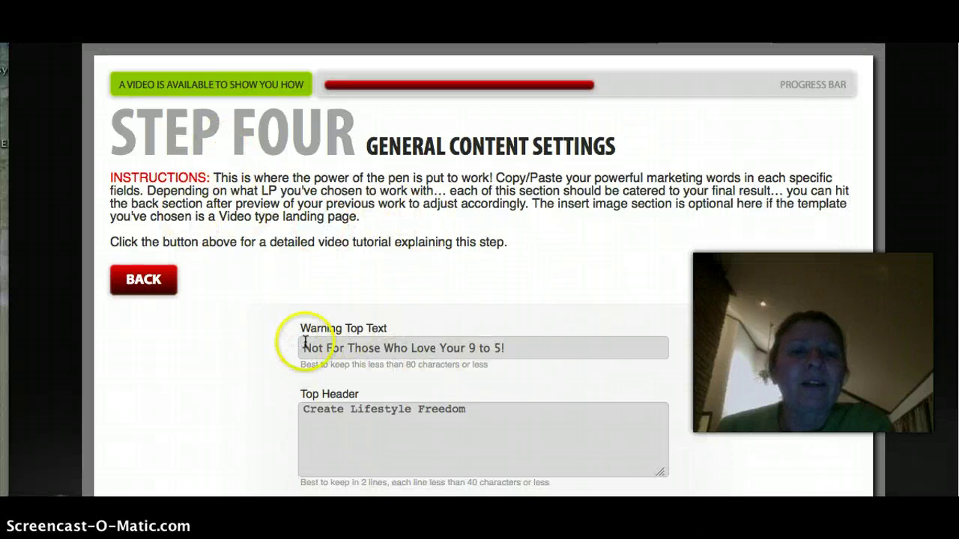
{"action": "scroll", "coordinate": [569, 375], "scroll_direction": "down", "scroll_amount": 1}
{"action": "scroll", "coordinate": [568, 375], "scroll_direction": "down", "scroll_amount": 1}
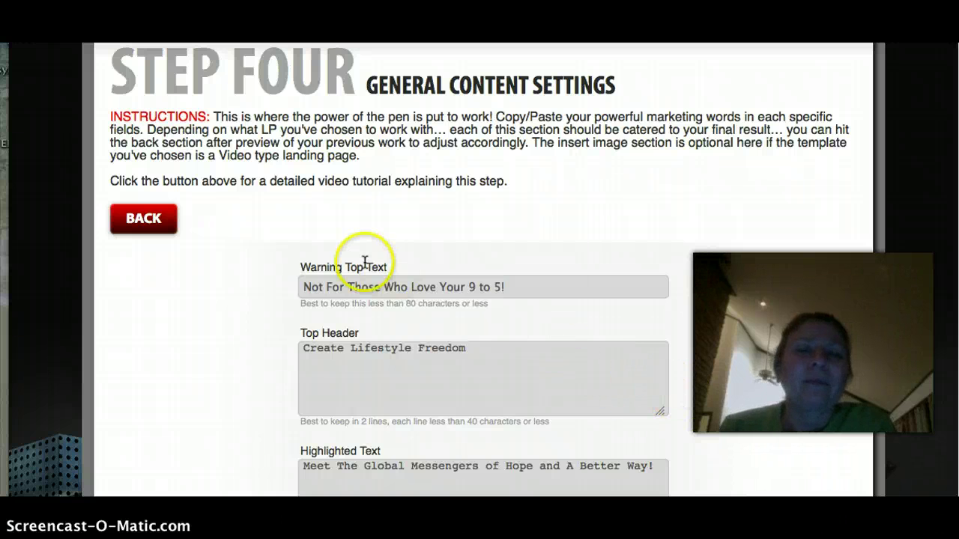
{"action": "scroll", "coordinate": [585, 300], "scroll_direction": "down", "scroll_amount": 1}
{"action": "scroll", "coordinate": [428, 300], "scroll_direction": "down", "scroll_amount": 2}
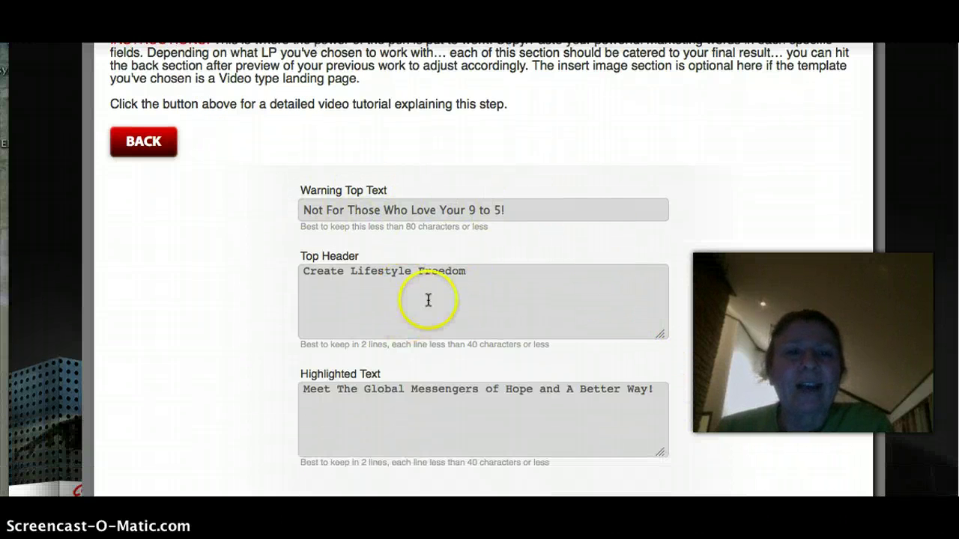
{"action": "scroll", "coordinate": [533, 309], "scroll_direction": "down", "scroll_amount": 5}
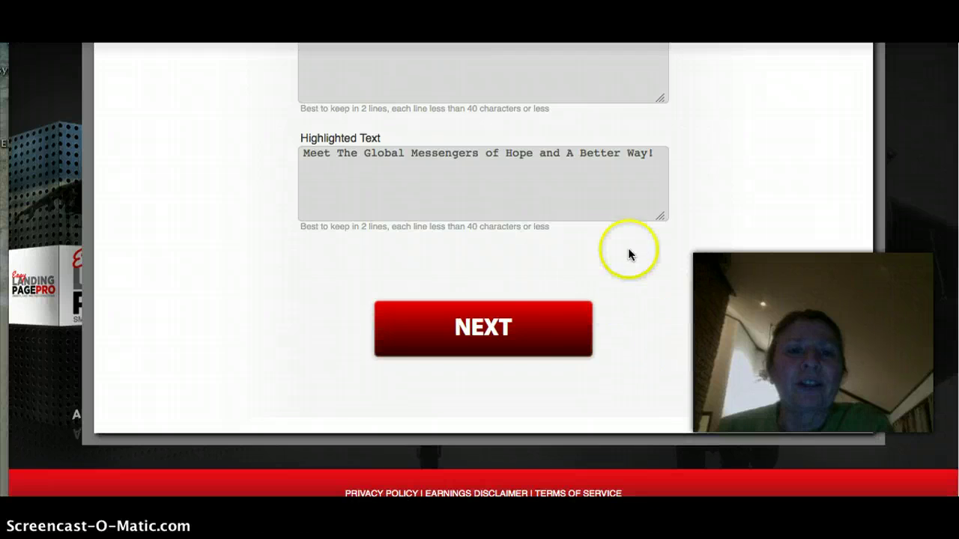
{"action": "left_click", "coordinate": [493, 330]}
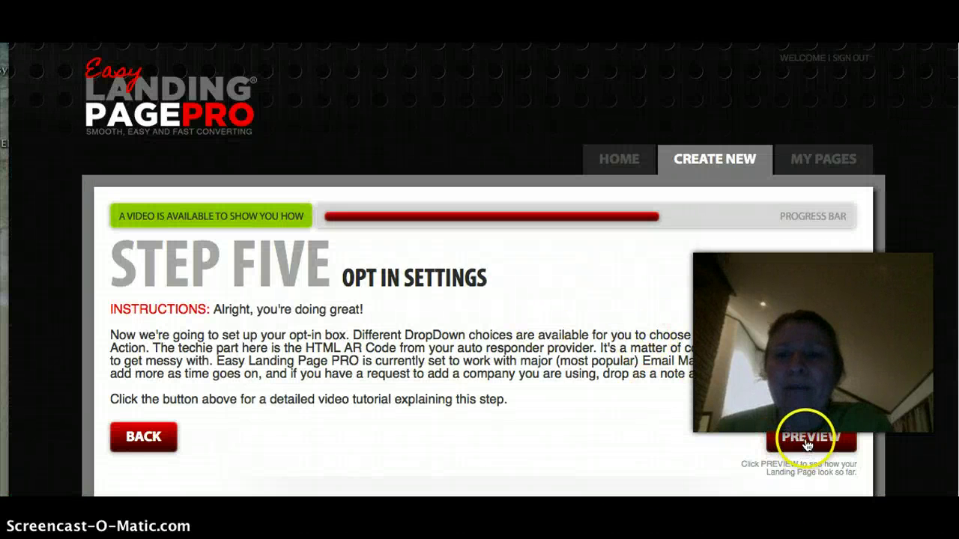
{"action": "scroll", "coordinate": [617, 398], "scroll_direction": "down", "scroll_amount": 3}
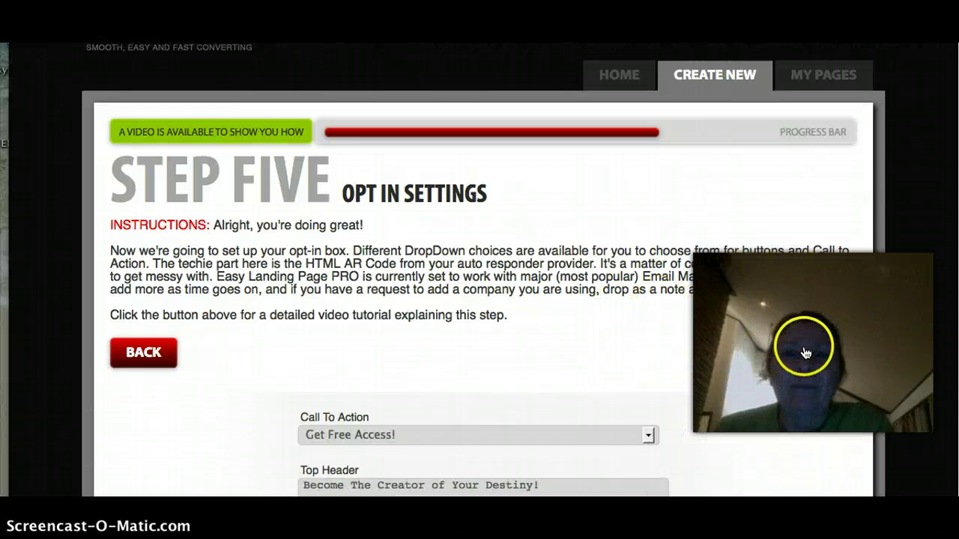
{"action": "scroll", "coordinate": [638, 350], "scroll_direction": "down", "scroll_amount": 1}
{"action": "scroll", "coordinate": [678, 363], "scroll_direction": "down", "scroll_amount": 8}
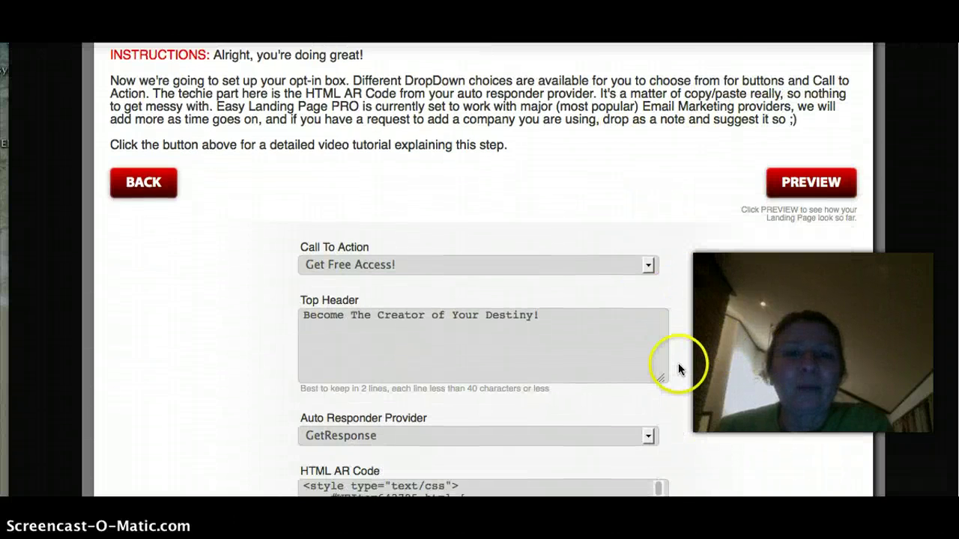
{"action": "scroll", "coordinate": [684, 360], "scroll_direction": "down", "scroll_amount": 5}
{"action": "scroll", "coordinate": [697, 358], "scroll_direction": "up", "scroll_amount": 4}
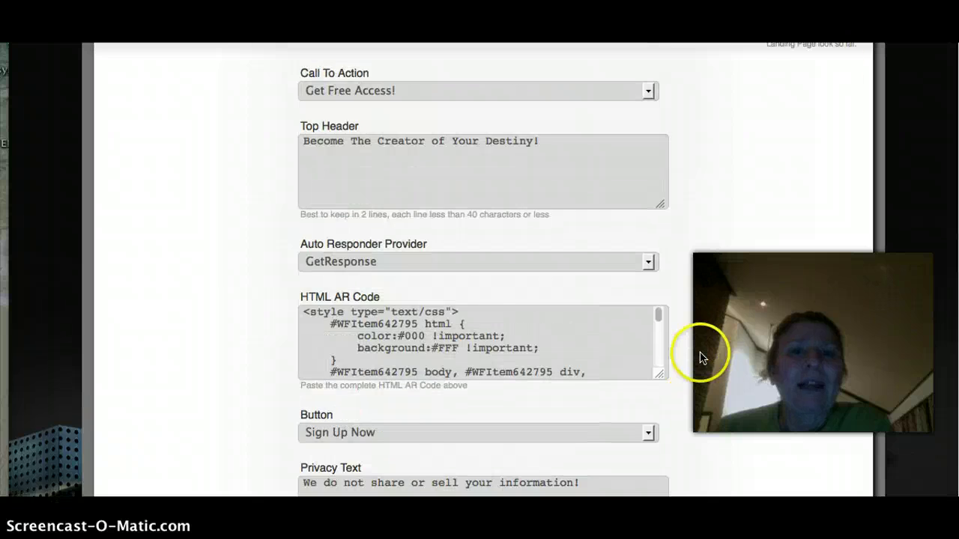
{"action": "scroll", "coordinate": [723, 358], "scroll_direction": "up", "scroll_amount": 2}
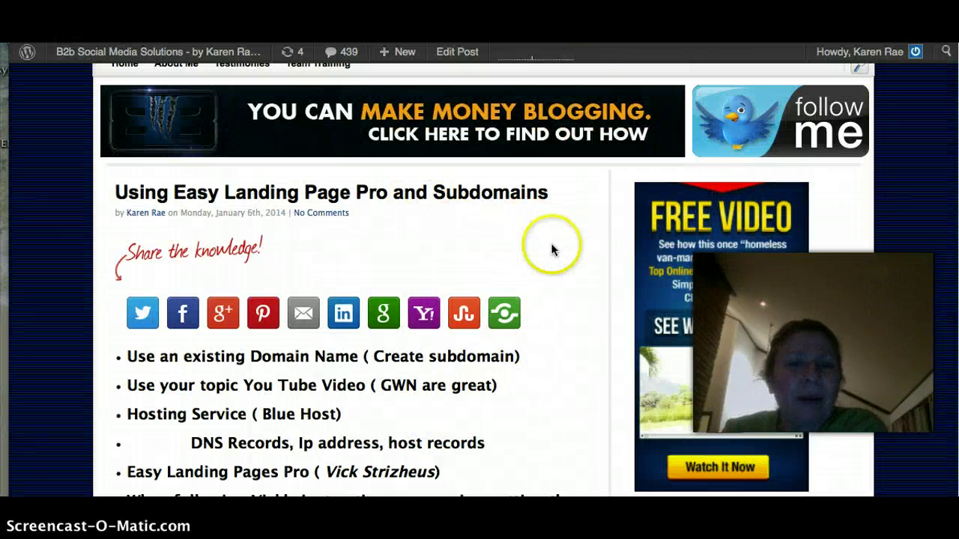
Scroll the 'Using Easy Landing Page Pro and Subdomains' post down to its custom thank-you page tip
{"action": "scroll", "coordinate": [562, 277], "scroll_direction": "down", "scroll_amount": 1}
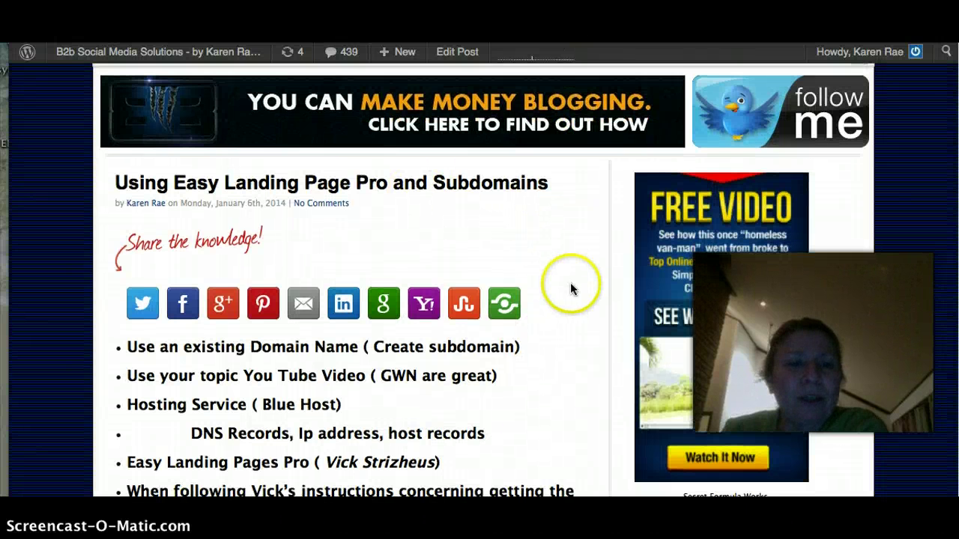
{"action": "scroll", "coordinate": [571, 289], "scroll_direction": "down", "scroll_amount": 1}
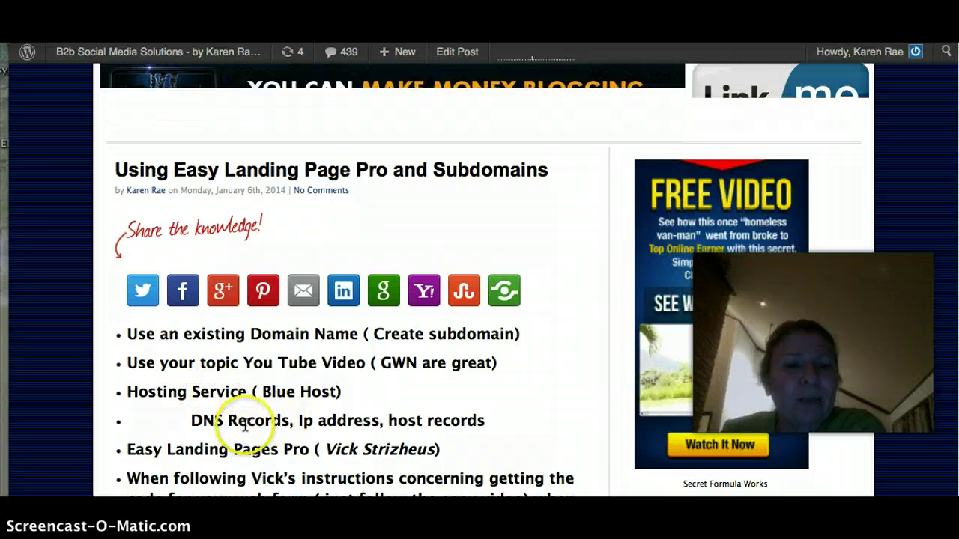
{"action": "scroll", "coordinate": [487, 383], "scroll_direction": "down", "scroll_amount": 3}
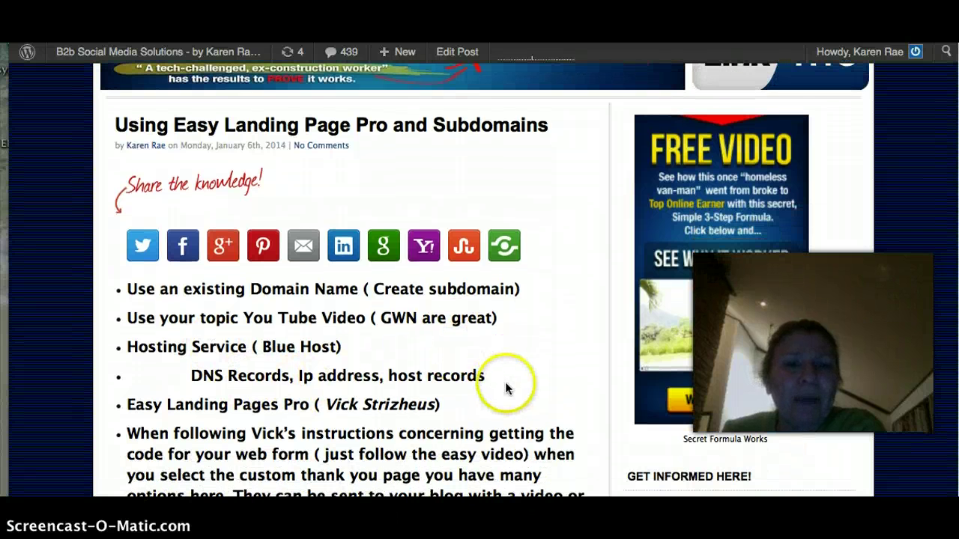
{"action": "scroll", "coordinate": [199, 395], "scroll_direction": "down", "scroll_amount": 2}
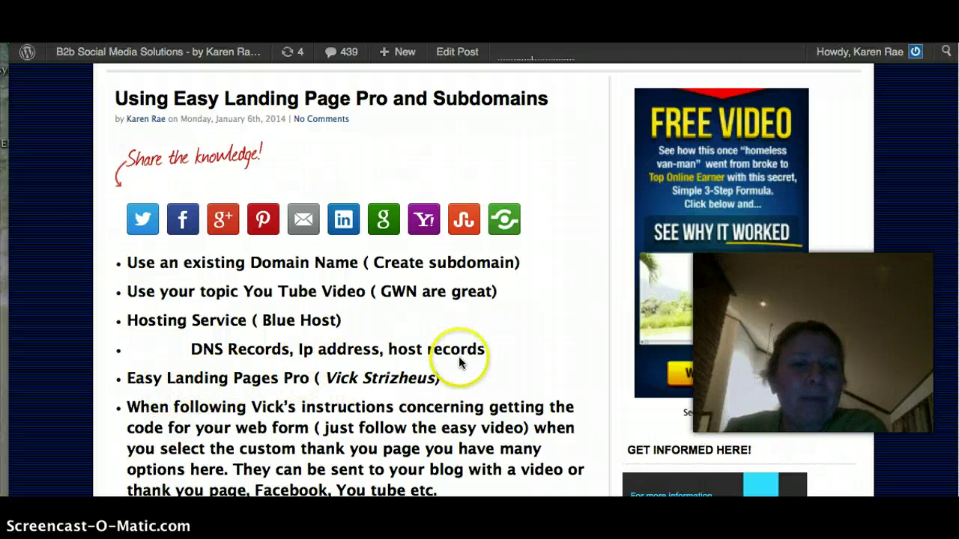
{"action": "scroll", "coordinate": [442, 390], "scroll_direction": "down", "scroll_amount": 3}
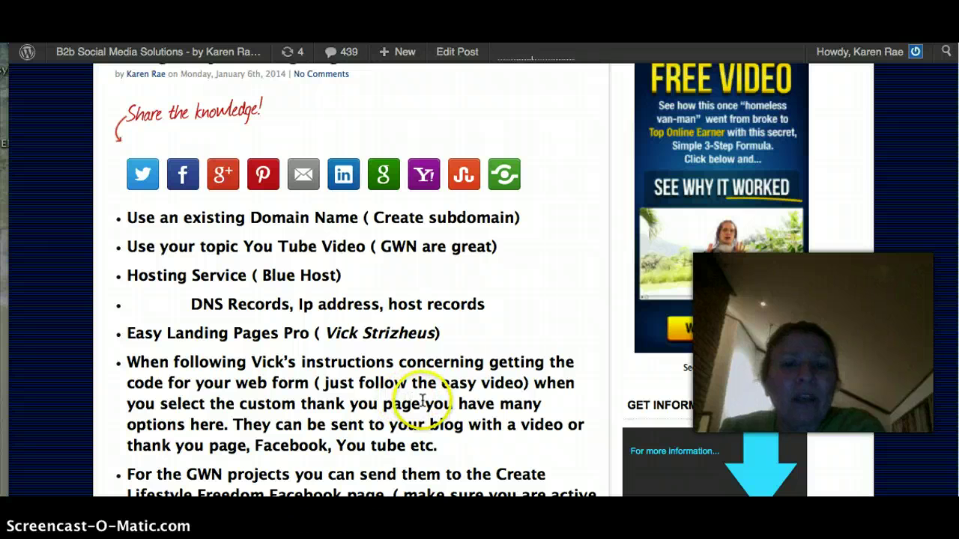
{"action": "scroll", "coordinate": [389, 386], "scroll_direction": "down", "scroll_amount": 2}
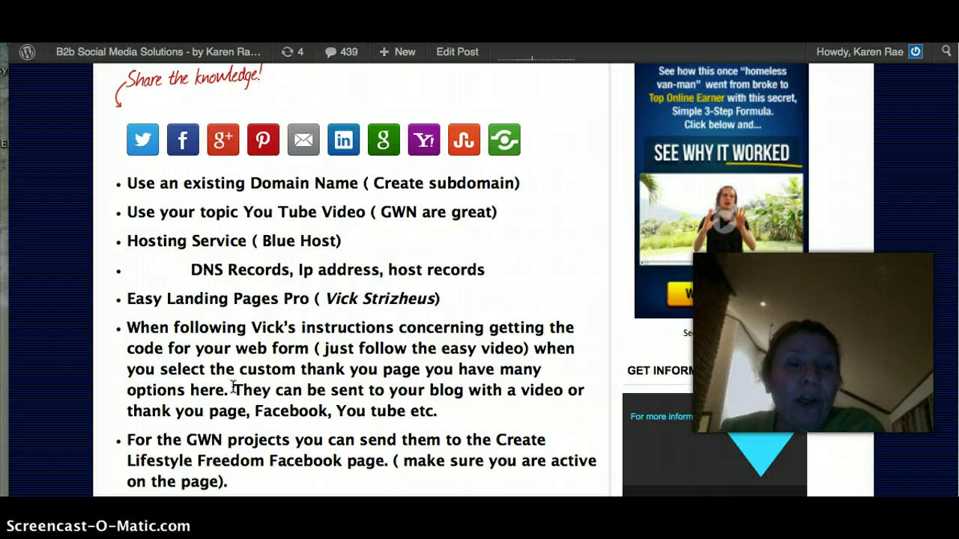
{"action": "scroll", "coordinate": [233, 388], "scroll_direction": "down", "scroll_amount": 1}
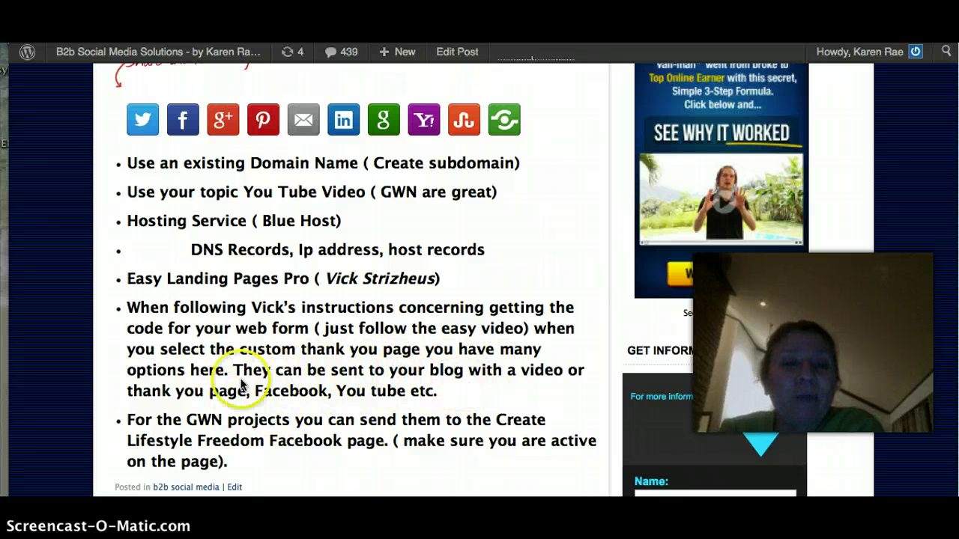
{"action": "scroll", "coordinate": [239, 376], "scroll_direction": "down", "scroll_amount": 1}
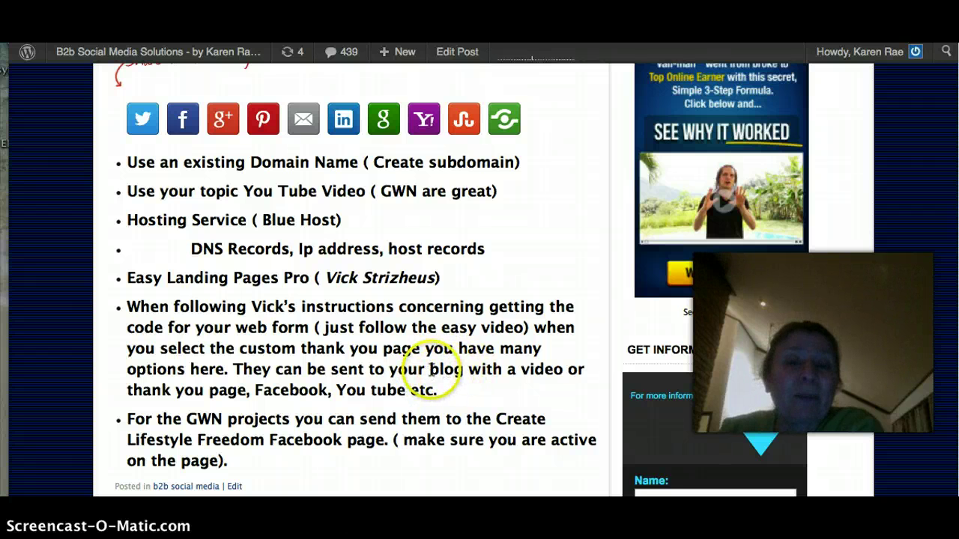
{"action": "scroll", "coordinate": [444, 363], "scroll_direction": "down", "scroll_amount": 1}
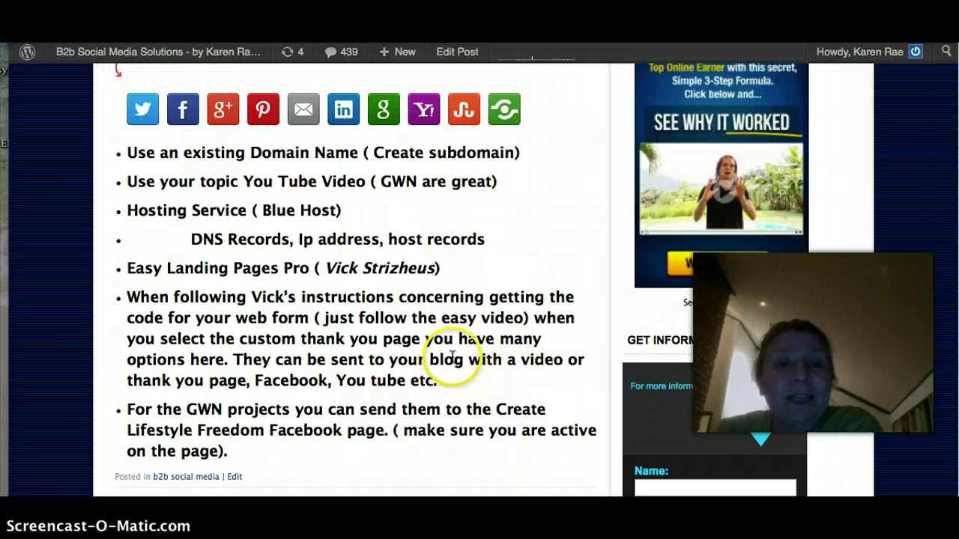
{"action": "scroll", "coordinate": [448, 360], "scroll_direction": "down", "scroll_amount": 1}
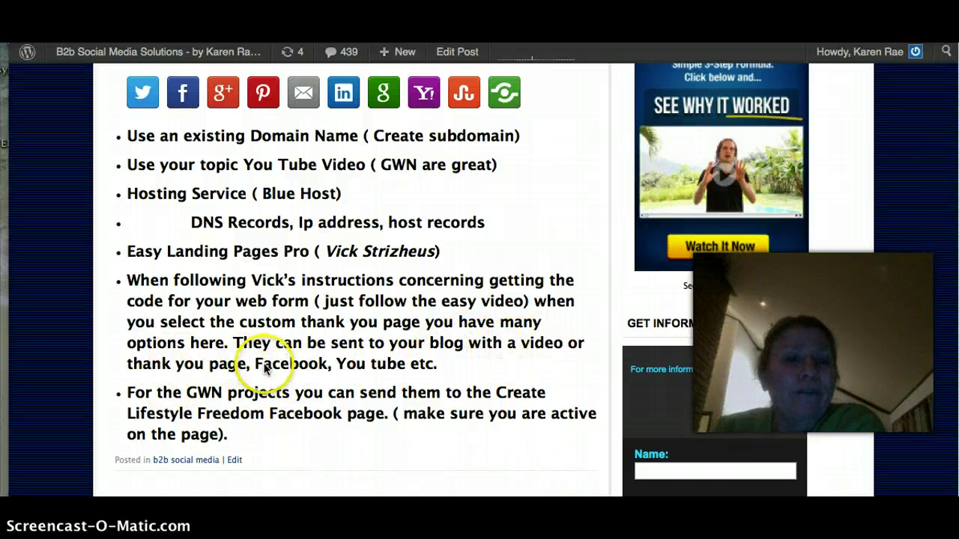
{"action": "scroll", "coordinate": [314, 360], "scroll_direction": "down", "scroll_amount": 1}
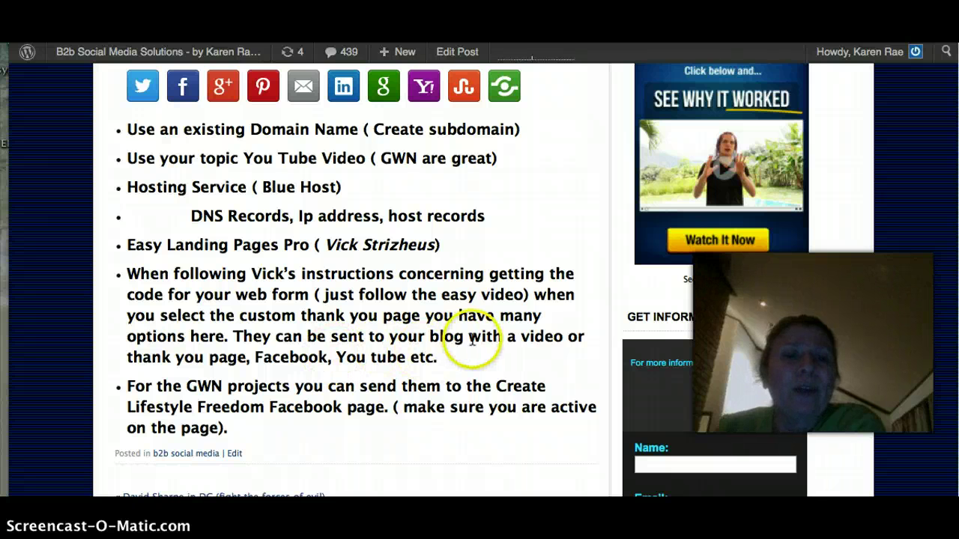
{"action": "scroll", "coordinate": [467, 330], "scroll_direction": "down", "scroll_amount": 3}
{"action": "scroll", "coordinate": [457, 311], "scroll_direction": "down", "scroll_amount": 3}
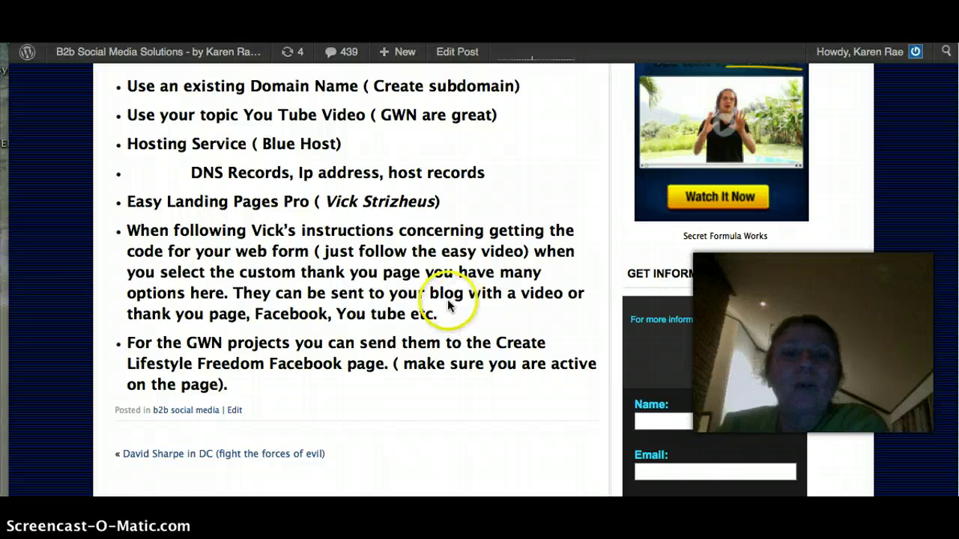
{"action": "scroll", "coordinate": [414, 289], "scroll_direction": "down", "scroll_amount": 3}
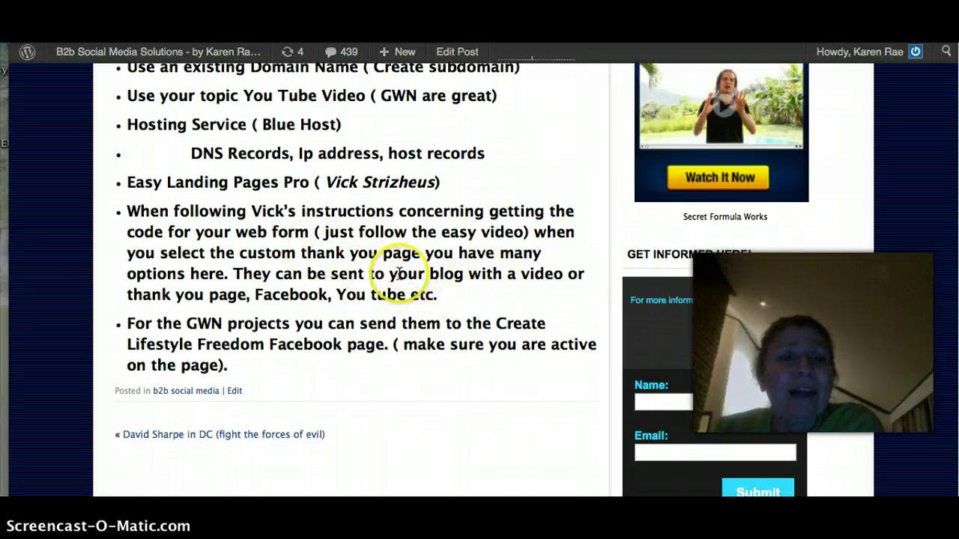
{"action": "scroll", "coordinate": [371, 270], "scroll_direction": "down", "scroll_amount": 3}
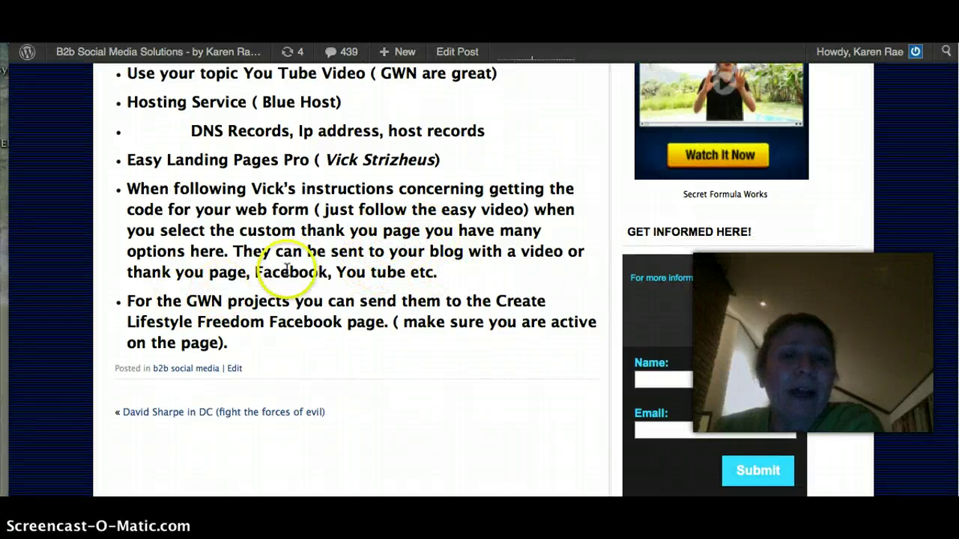
{"action": "scroll", "coordinate": [275, 279], "scroll_direction": "down", "scroll_amount": 1}
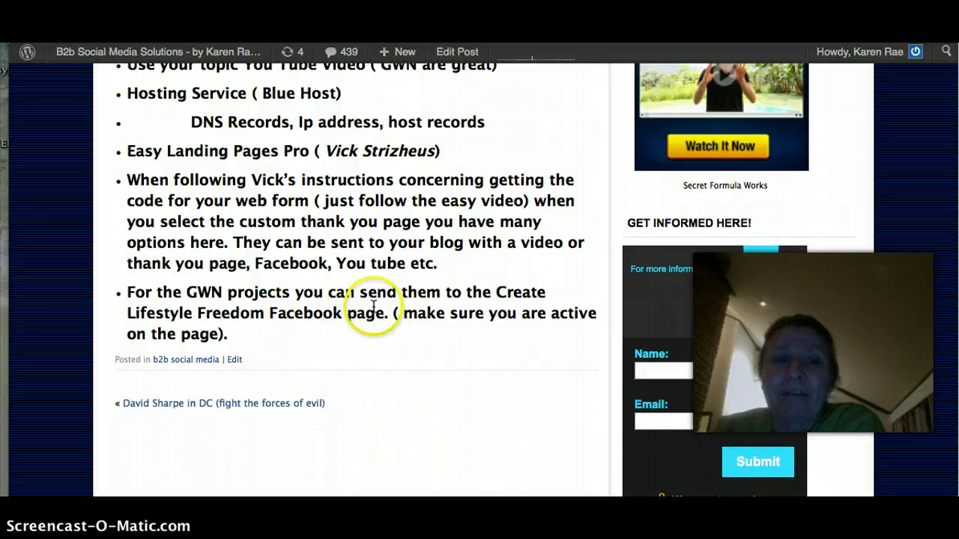
{"action": "scroll", "coordinate": [412, 337], "scroll_direction": "down", "scroll_amount": 1}
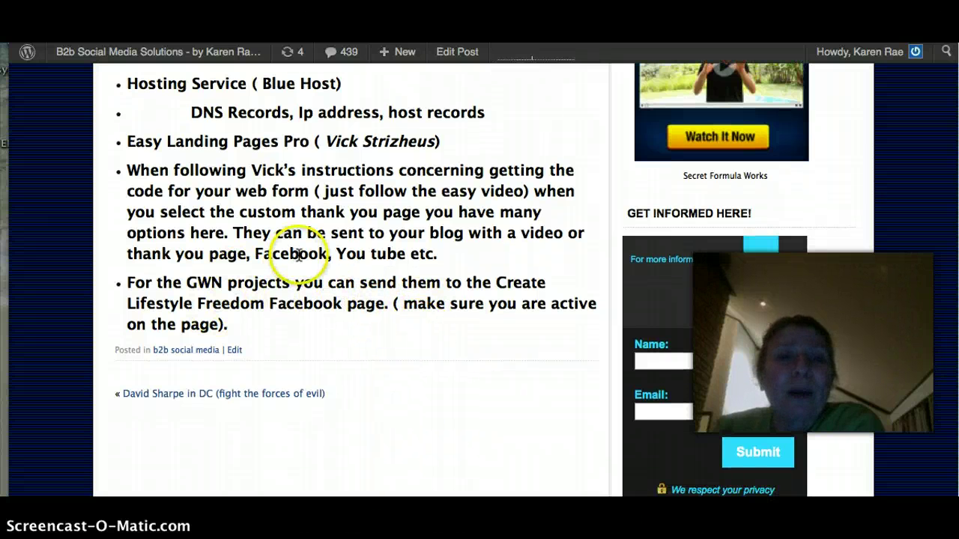
{"action": "scroll", "coordinate": [378, 319], "scroll_direction": "down", "scroll_amount": 1}
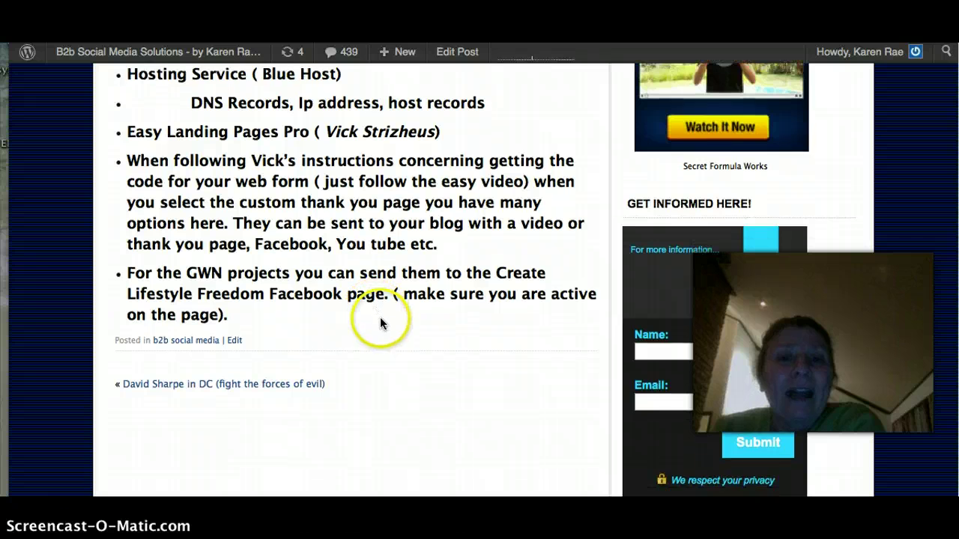